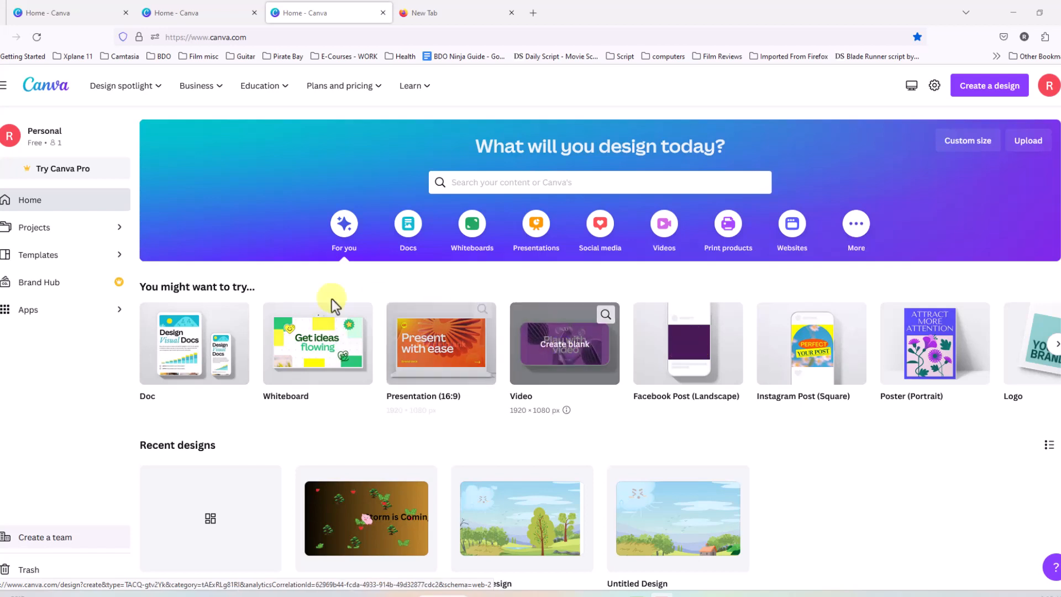
Step: Open the STORM video from the projects and add a new blank page at the end of its timeline
{"action": "left_click", "coordinate": [33, 224]}
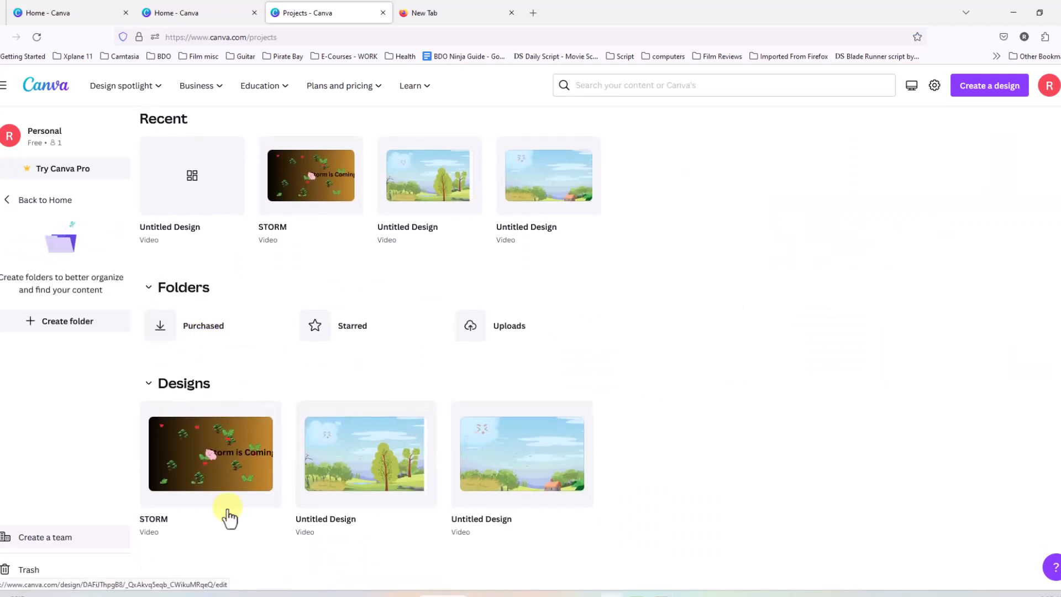
{"action": "left_click", "coordinate": [227, 486]}
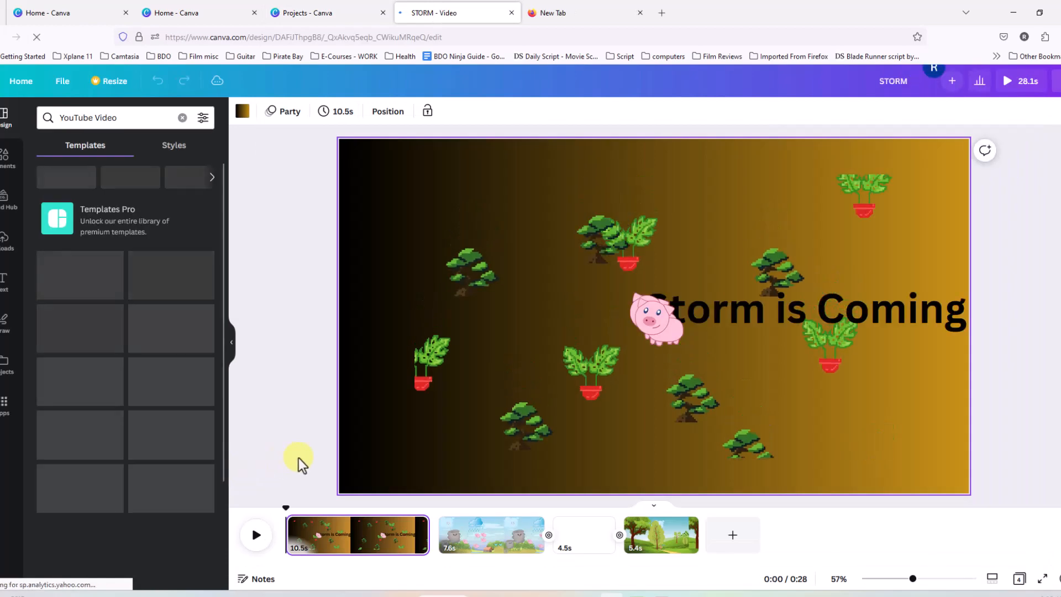
{"action": "left_click", "coordinate": [492, 535]}
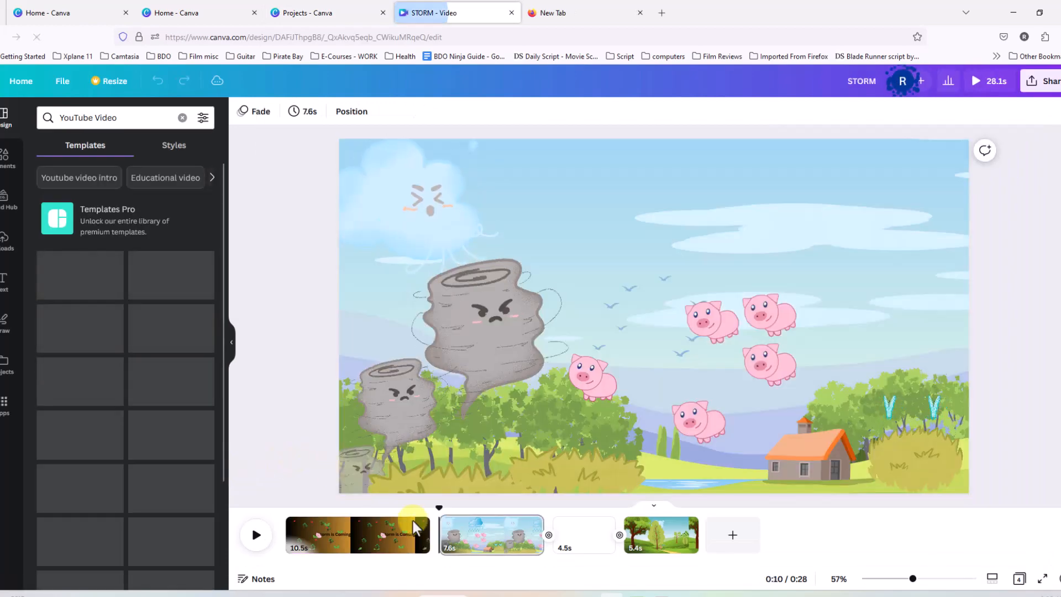
{"action": "left_click", "coordinate": [733, 535]}
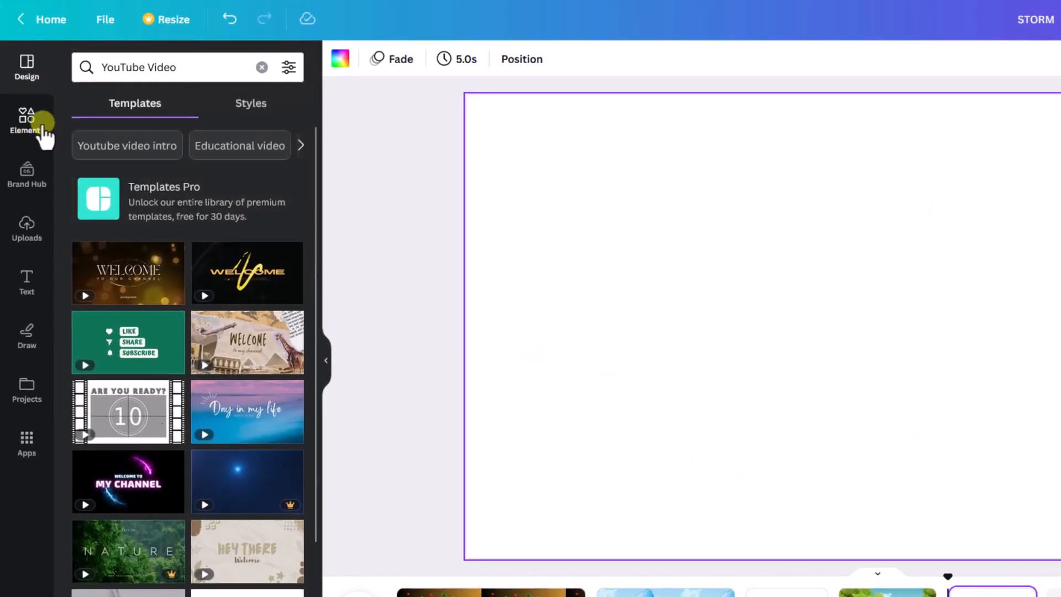
Step: Search the elements for "tree" and browse the results, narrowed down to graphics
{"action": "left_click", "coordinate": [30, 123]}
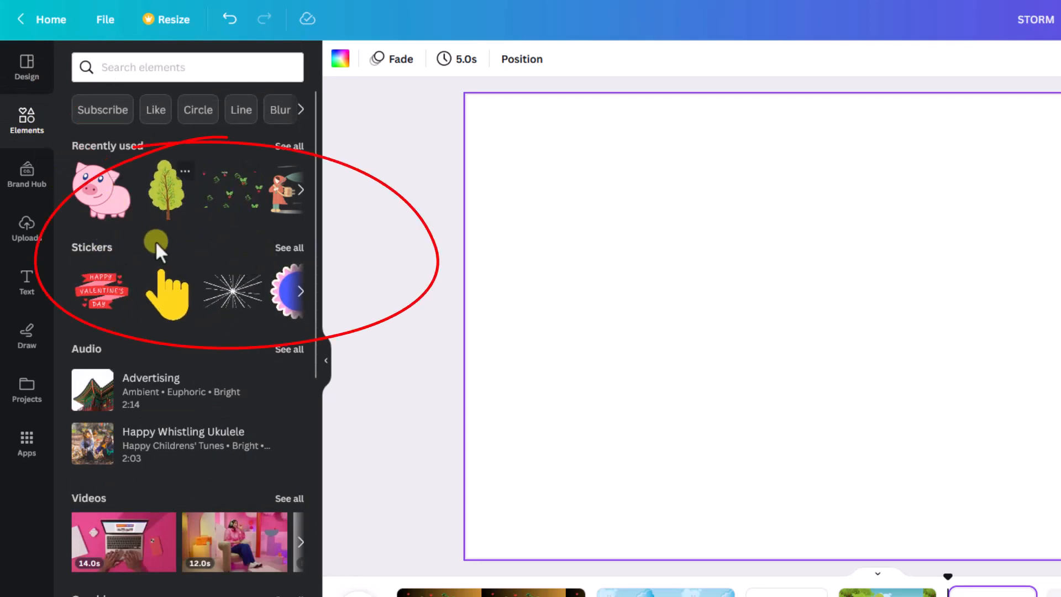
{"action": "left_click", "coordinate": [131, 69]}
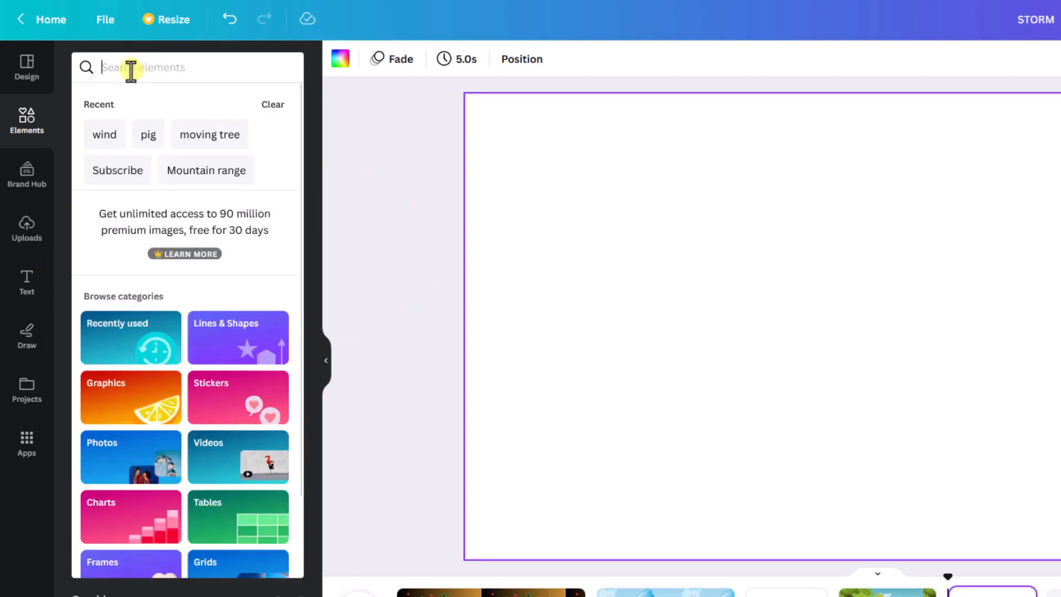
{"action": "type", "text": "tree"}
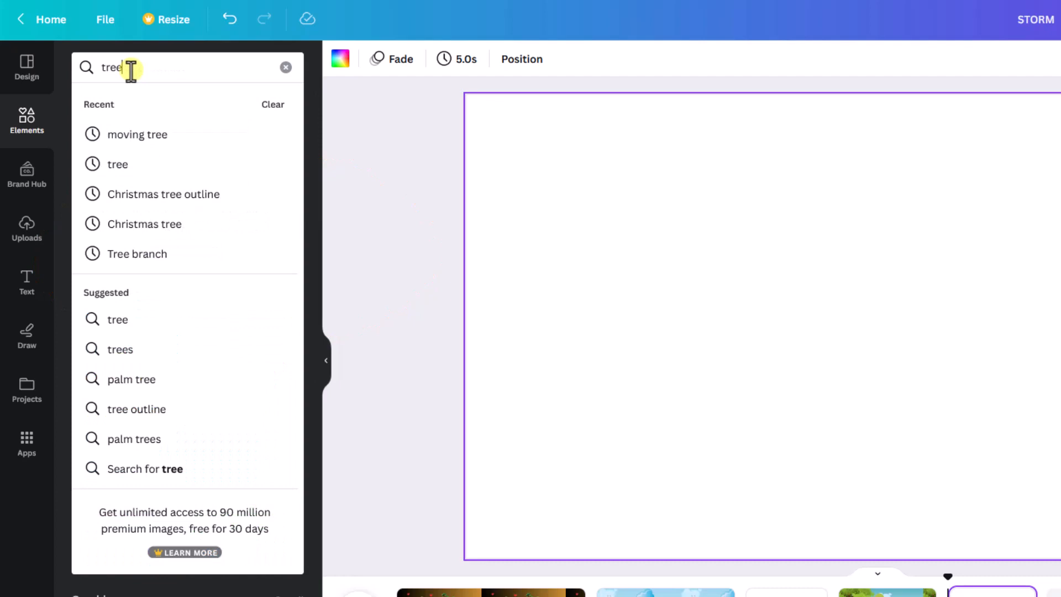
{"action": "key", "text": "Return"}
{"action": "left_click", "coordinate": [300, 226]}
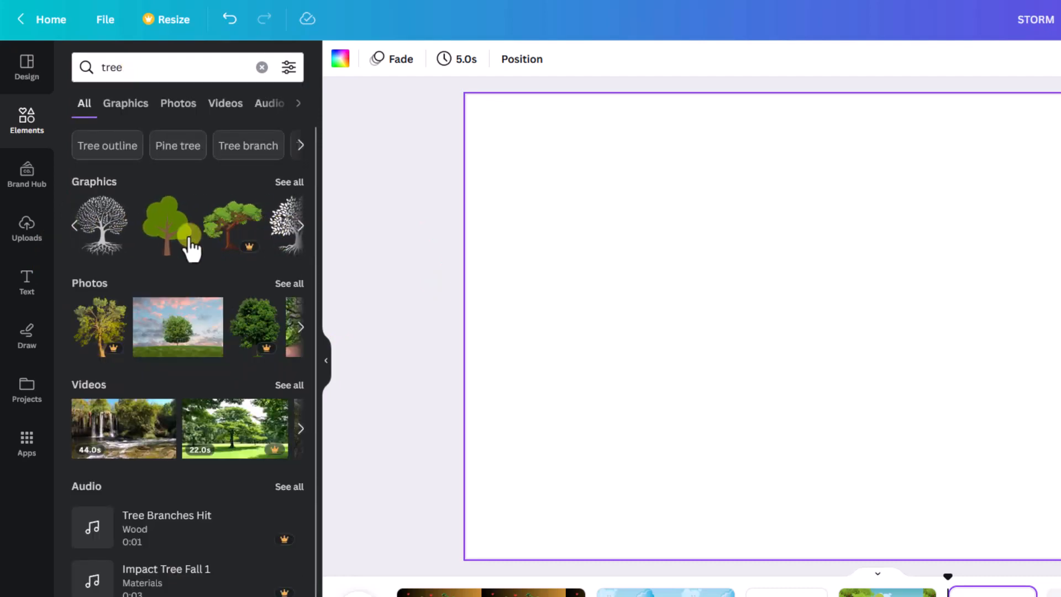
{"action": "left_click", "coordinate": [125, 105]}
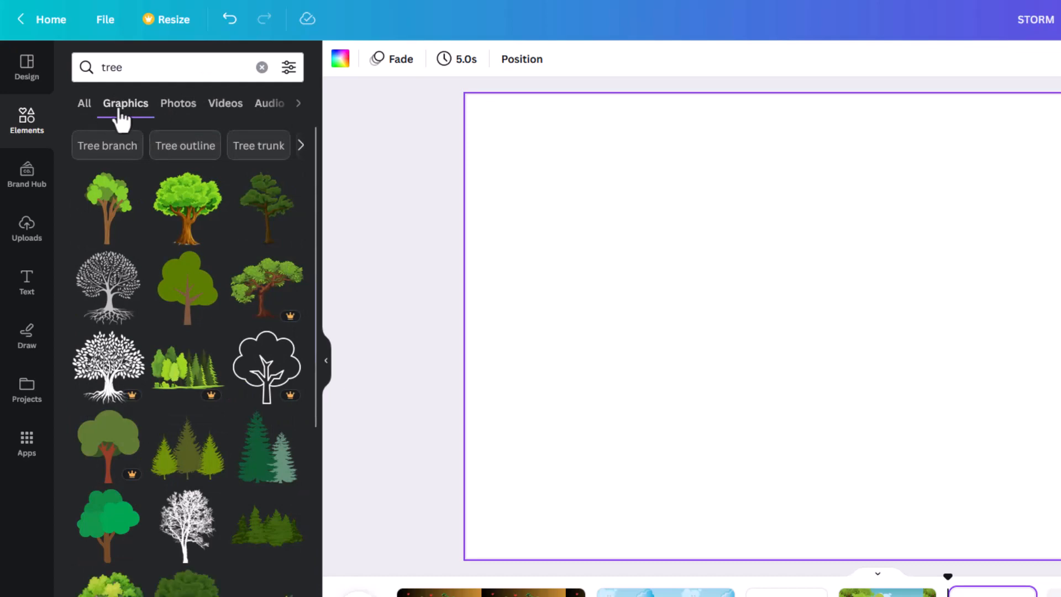
{"action": "scroll", "coordinate": [184, 255], "scroll_direction": "down", "scroll_amount": 8}
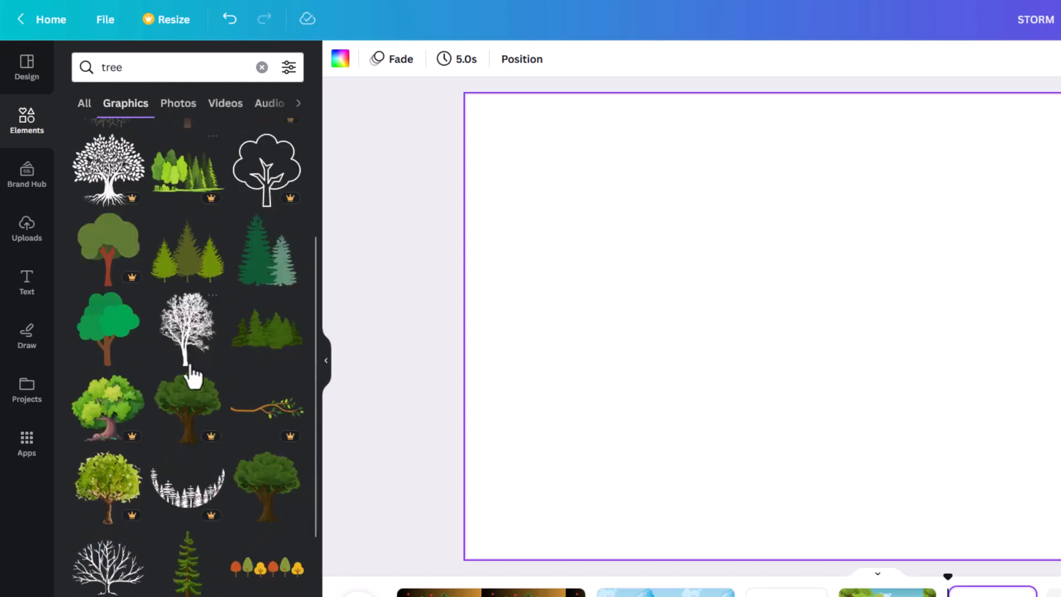
{"action": "scroll", "coordinate": [186, 420], "scroll_direction": "down", "scroll_amount": 8}
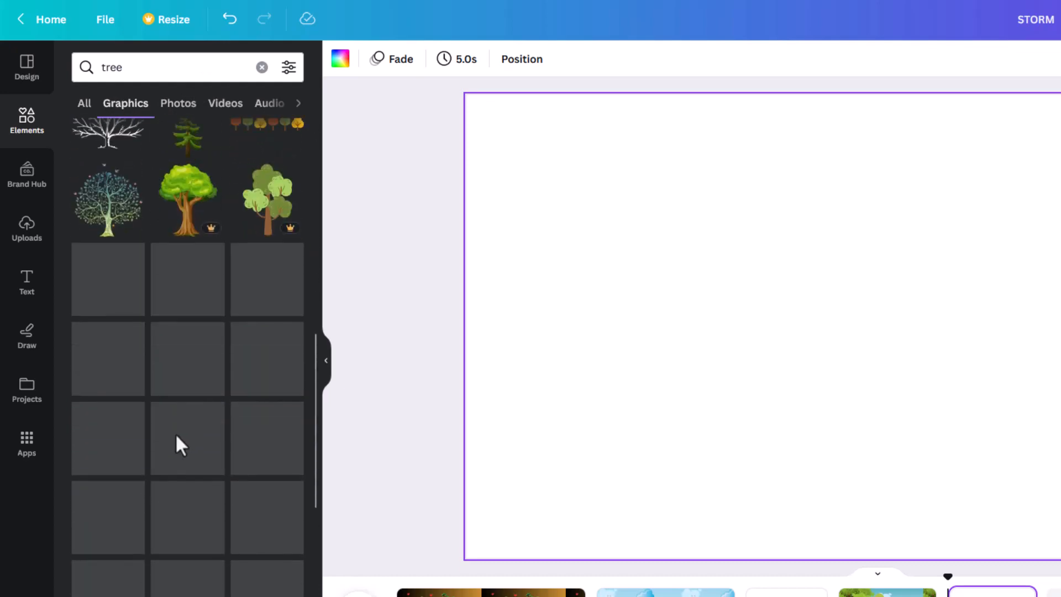
Step: Search the graphics for "meadow", look through the results, and clear the search
{"action": "type", "text": "mea"}
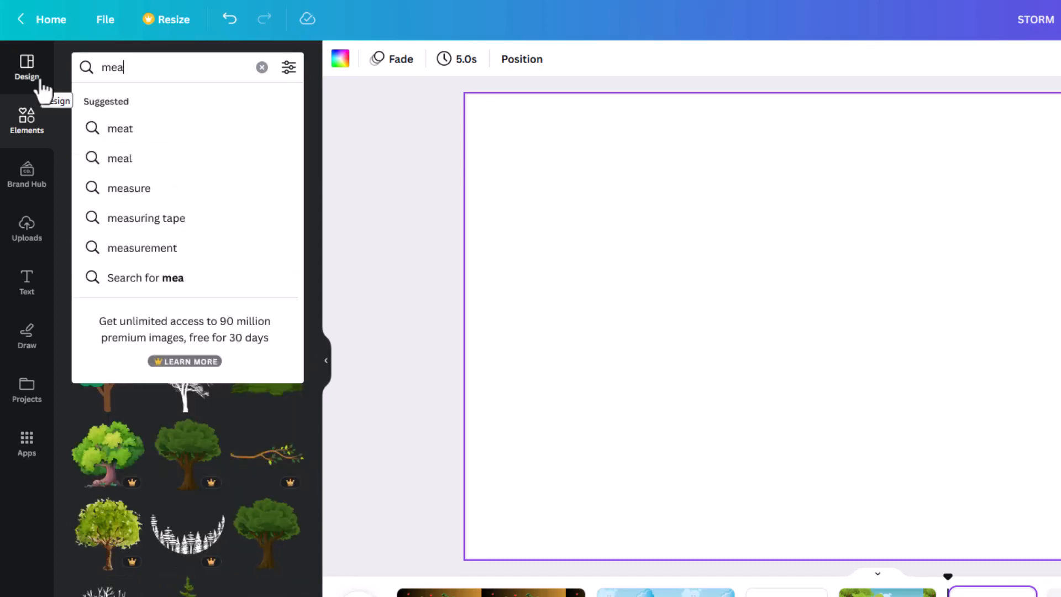
{"action": "type", "text": "sow"}
{"action": "key", "text": "Return"}
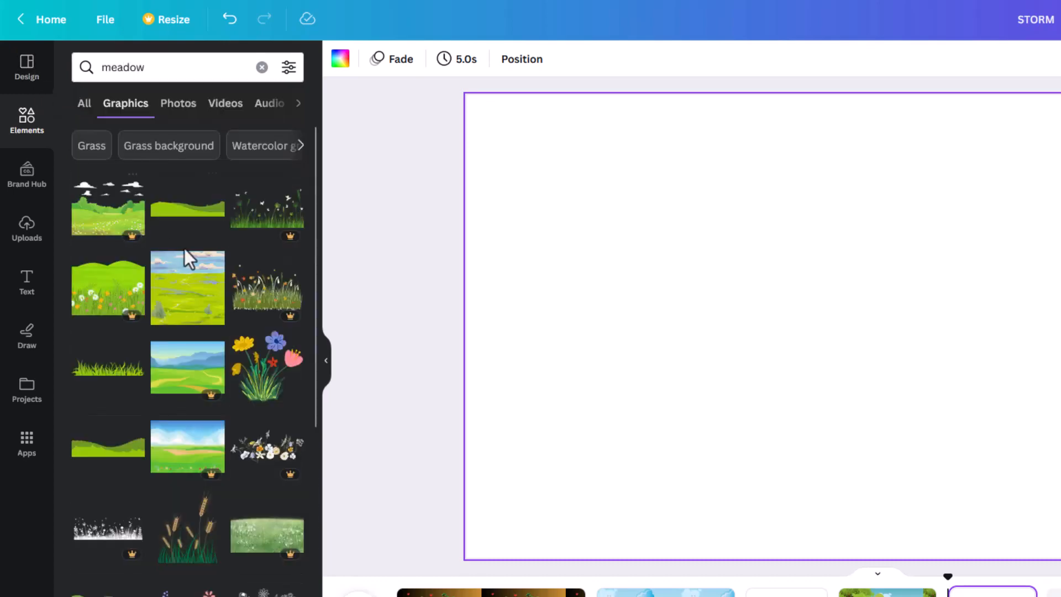
{"action": "scroll", "coordinate": [189, 289], "scroll_direction": "down", "scroll_amount": 3}
{"action": "scroll", "coordinate": [191, 309], "scroll_direction": "up", "scroll_amount": 3}
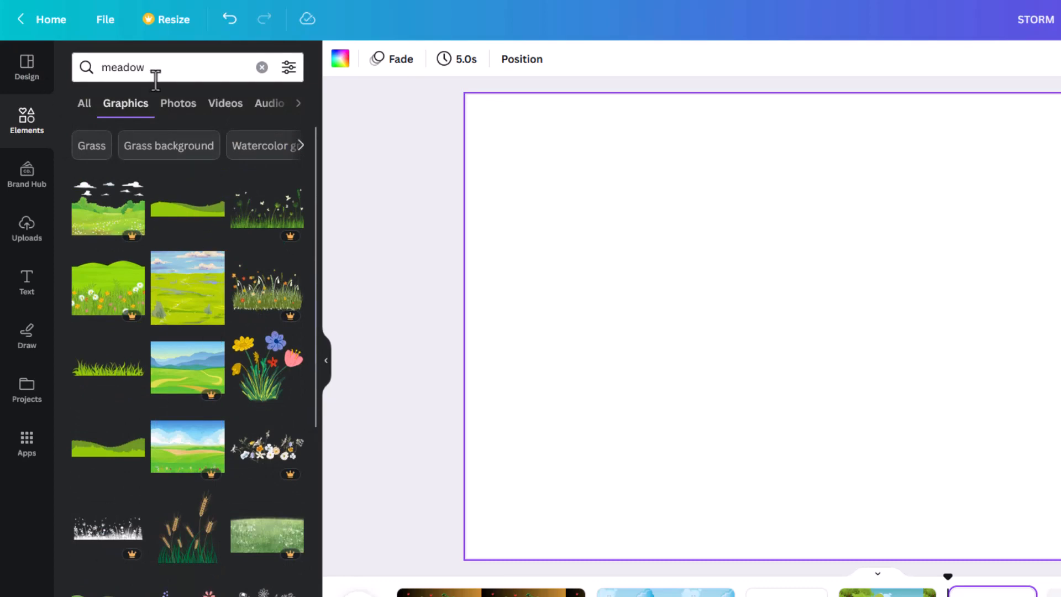
{"action": "left_click_drag", "start_coordinate": [156, 77], "coordinate": [67, 70]}
{"action": "key", "text": "BackSpace"}
Step: Browse all recently used elements and place the green hills landscape with the large tree on the blank page
{"action": "left_click", "coordinate": [289, 146]}
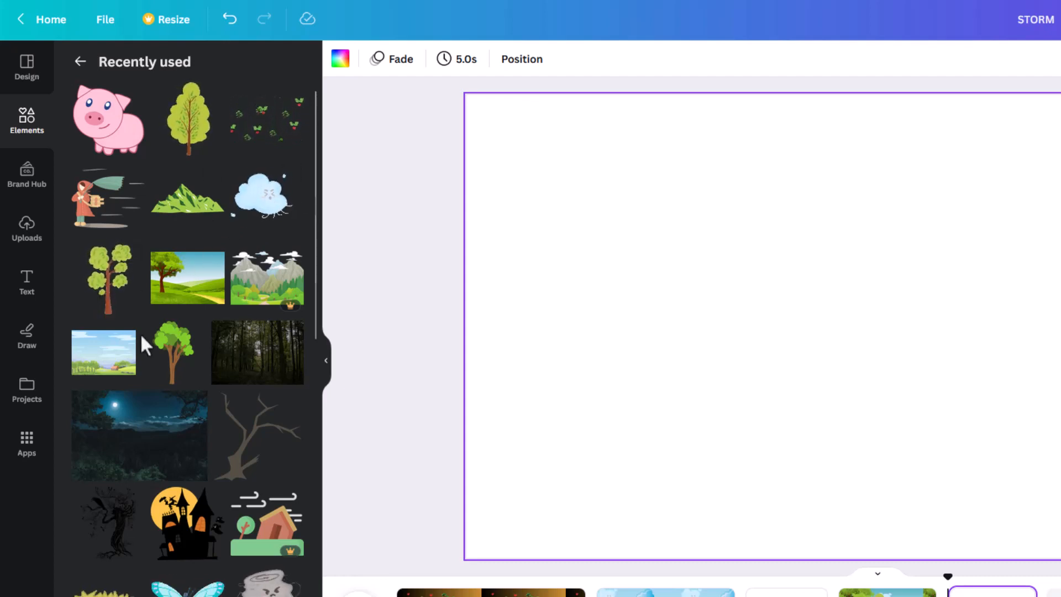
{"action": "scroll", "coordinate": [204, 460], "scroll_direction": "down", "scroll_amount": 10}
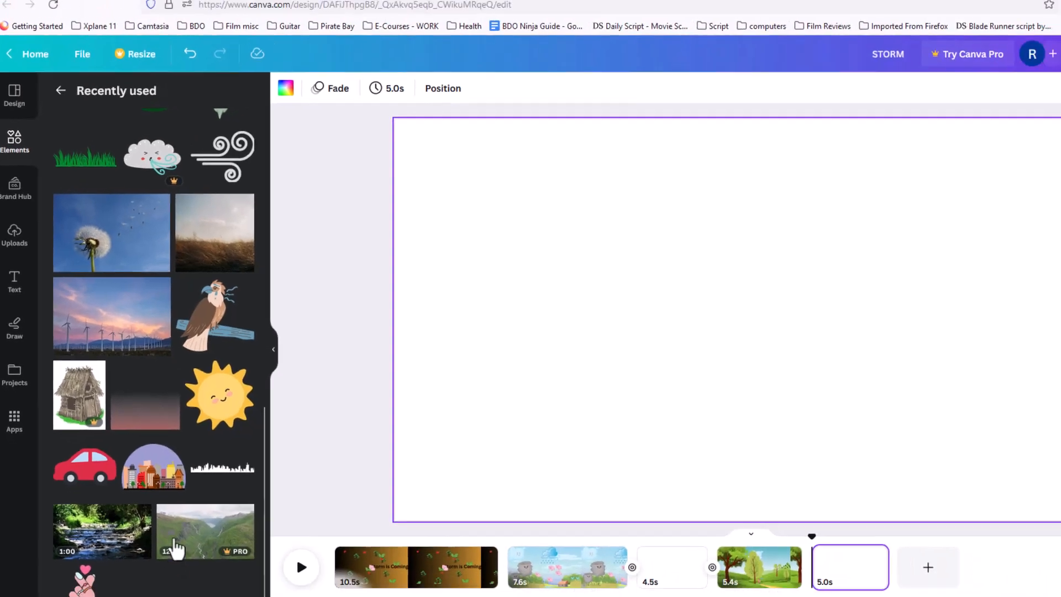
{"action": "scroll", "coordinate": [228, 468], "scroll_direction": "up", "scroll_amount": 10}
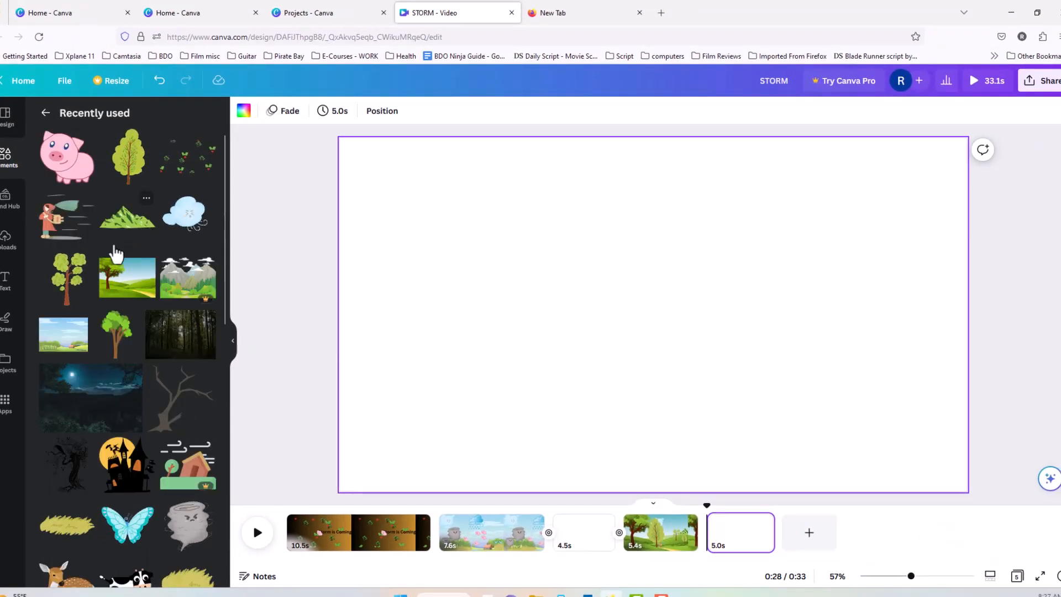
{"action": "left_click_drag", "start_coordinate": [116, 254], "coordinate": [435, 224]}
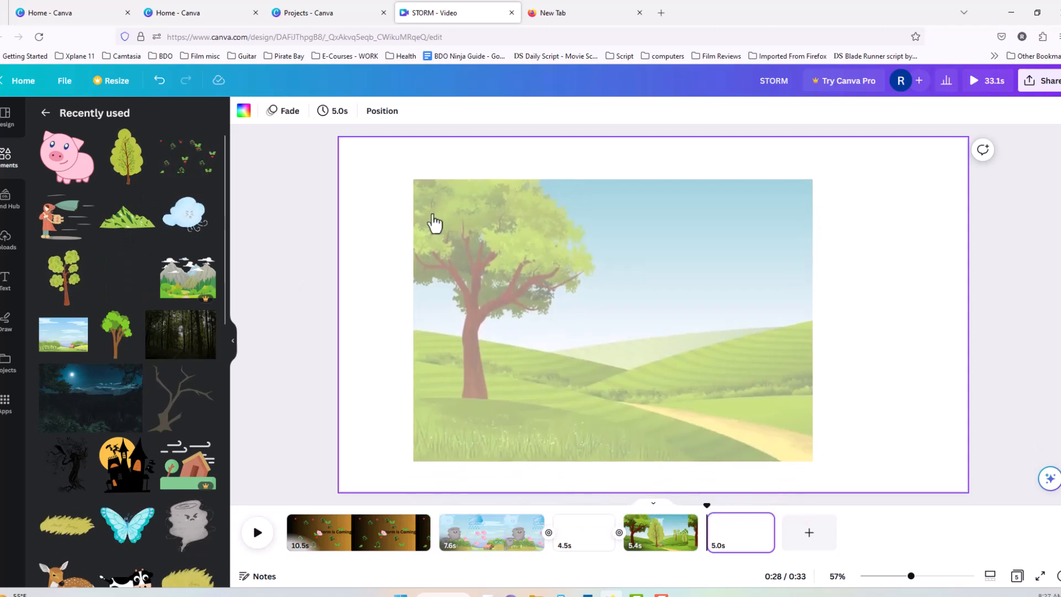
{"action": "left_click_drag", "start_coordinate": [432, 215], "coordinate": [433, 215]}
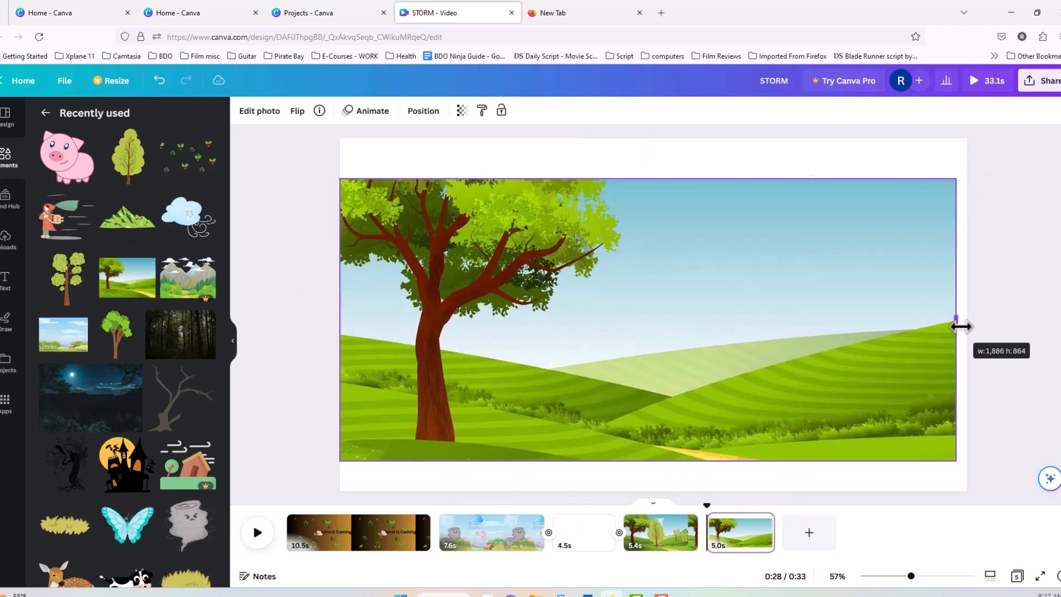
Step: Stretch the landscape picture to the page's right, upper and lower edges so it fills the whole page
{"action": "left_click_drag", "start_coordinate": [962, 326], "coordinate": [969, 326]}
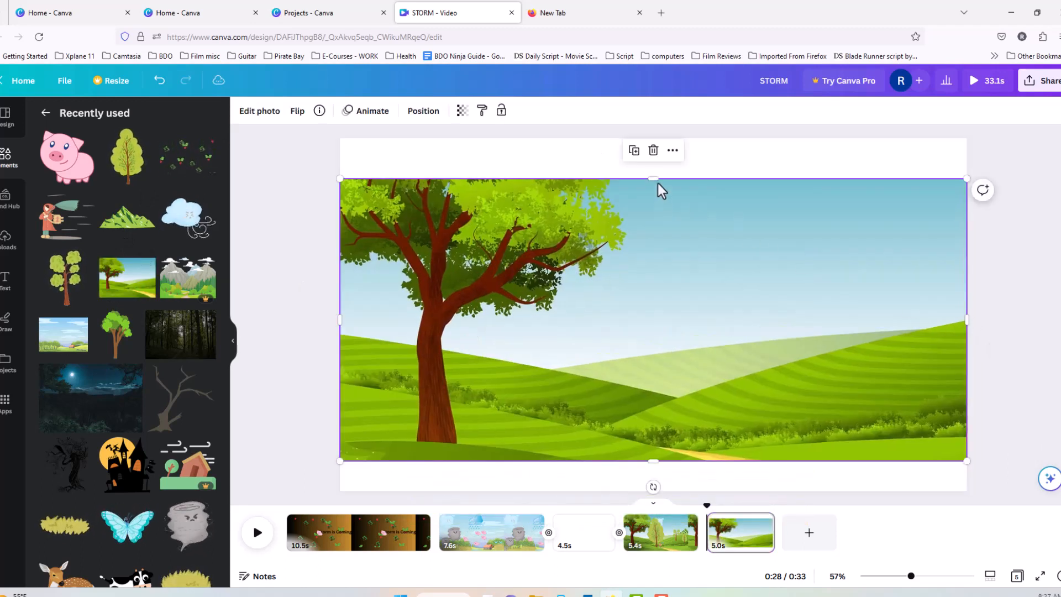
{"action": "left_click_drag", "start_coordinate": [658, 183], "coordinate": [657, 138]}
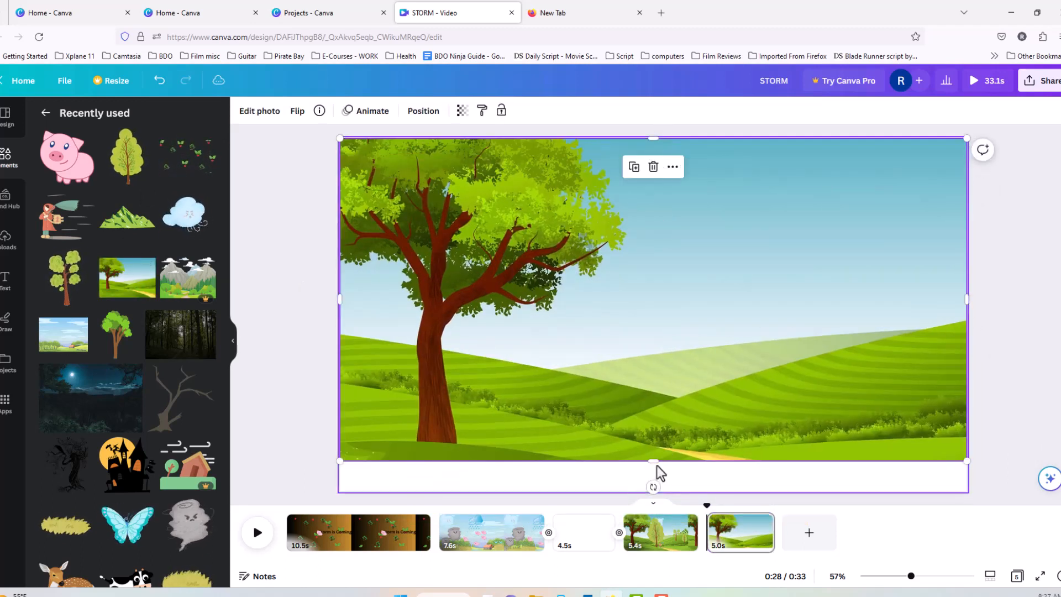
{"action": "left_click_drag", "start_coordinate": [656, 462], "coordinate": [660, 491]}
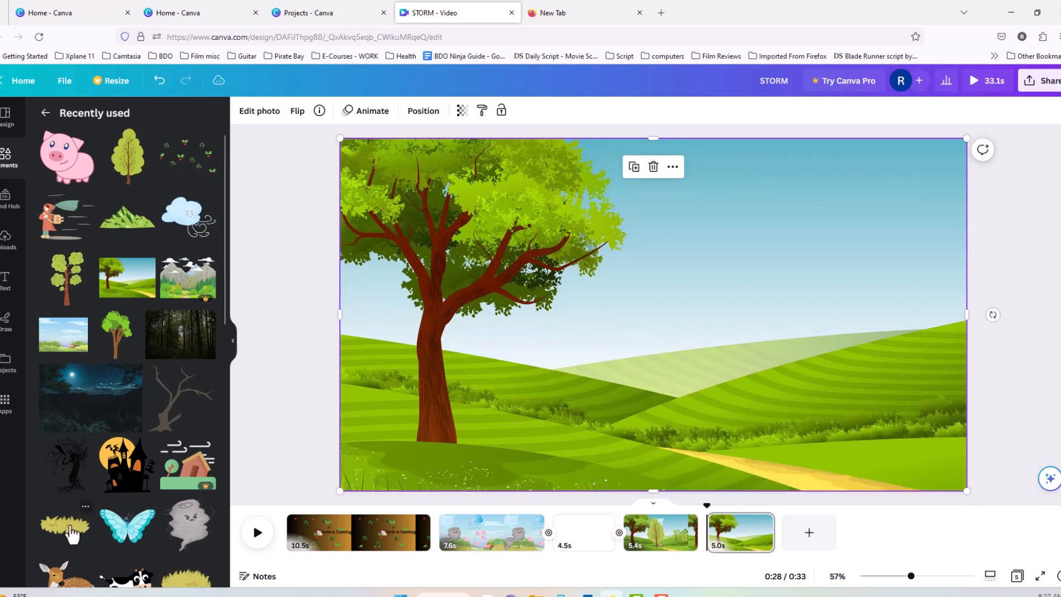
Step: Add the yellow bush graphic, shrink it into the scene's lower right corner, and delete the oversized duplicate
{"action": "left_click", "coordinate": [72, 532]}
{"action": "left_click_drag", "start_coordinate": [933, 414], "coordinate": [647, 256]}
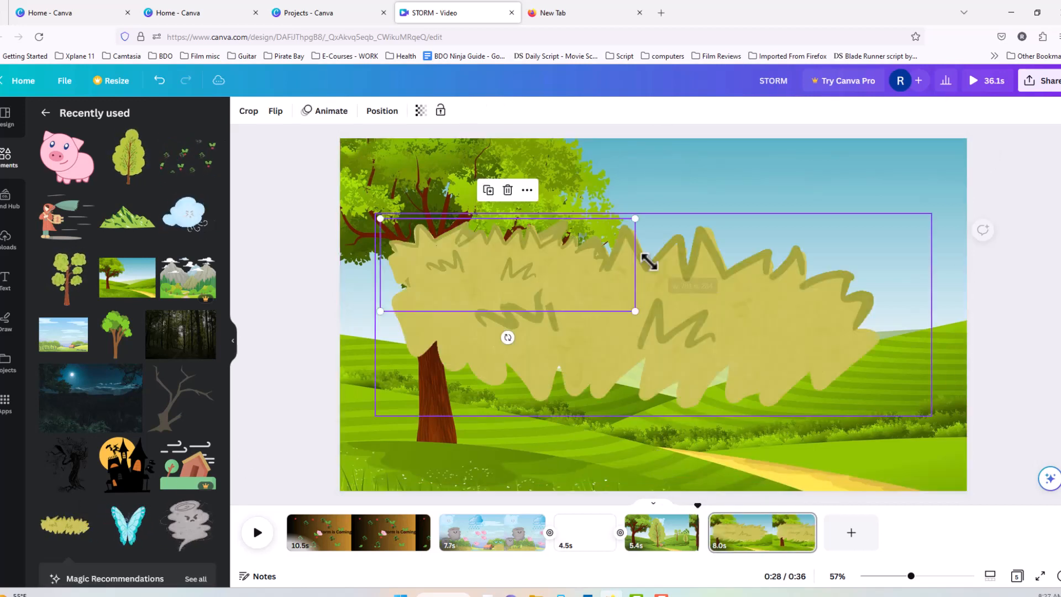
{"action": "left_click_drag", "start_coordinate": [531, 271], "coordinate": [887, 451]}
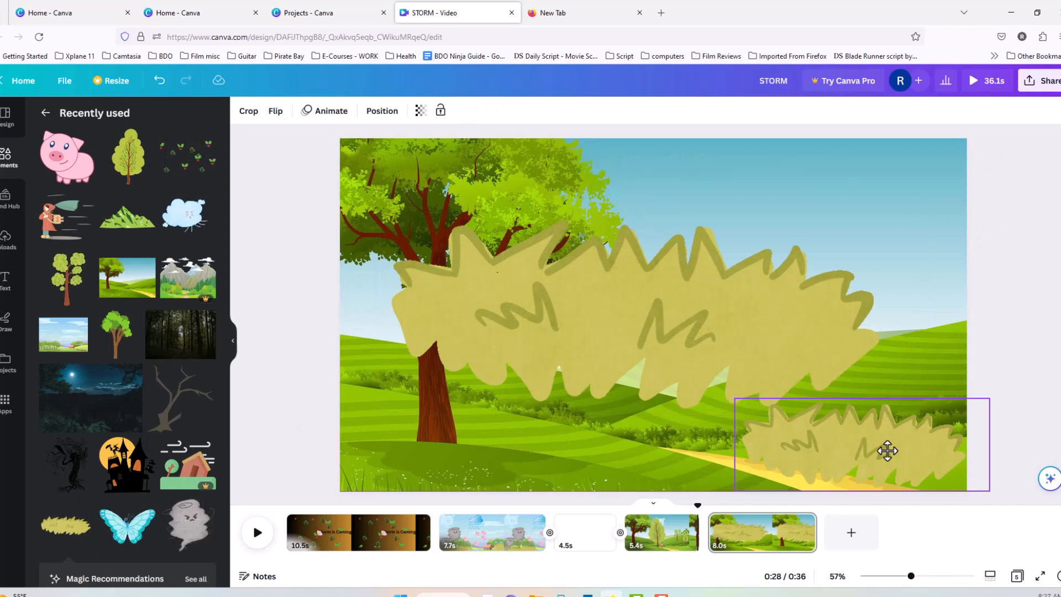
{"action": "left_click", "coordinate": [661, 376]}
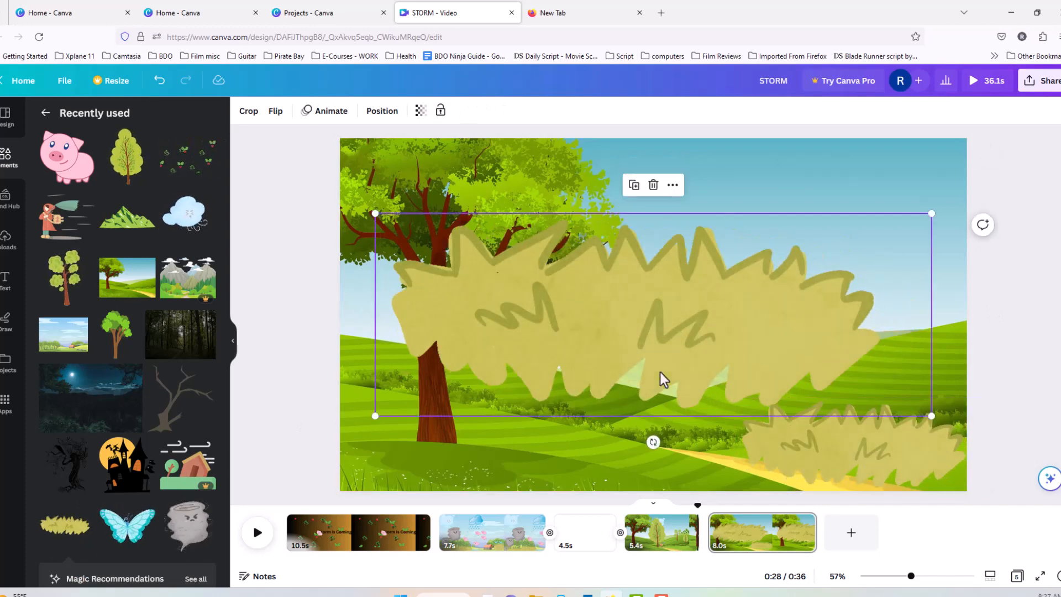
{"action": "key", "text": "Delete"}
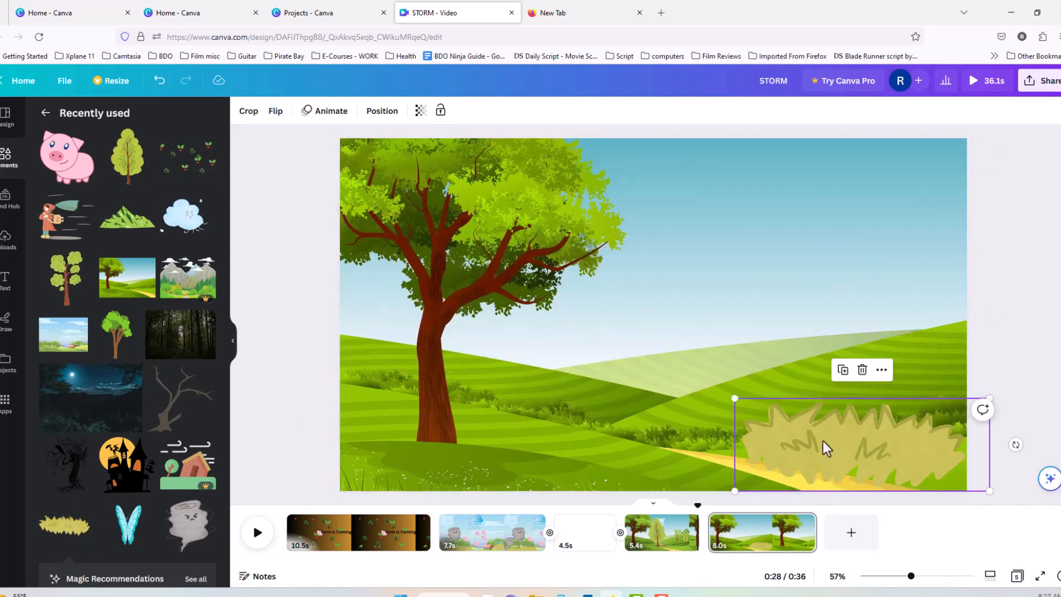
Step: Copy the small yellow bush and try to paste it onto the landscape
{"action": "right_click", "coordinate": [823, 442]}
{"action": "left_click", "coordinate": [857, 371]}
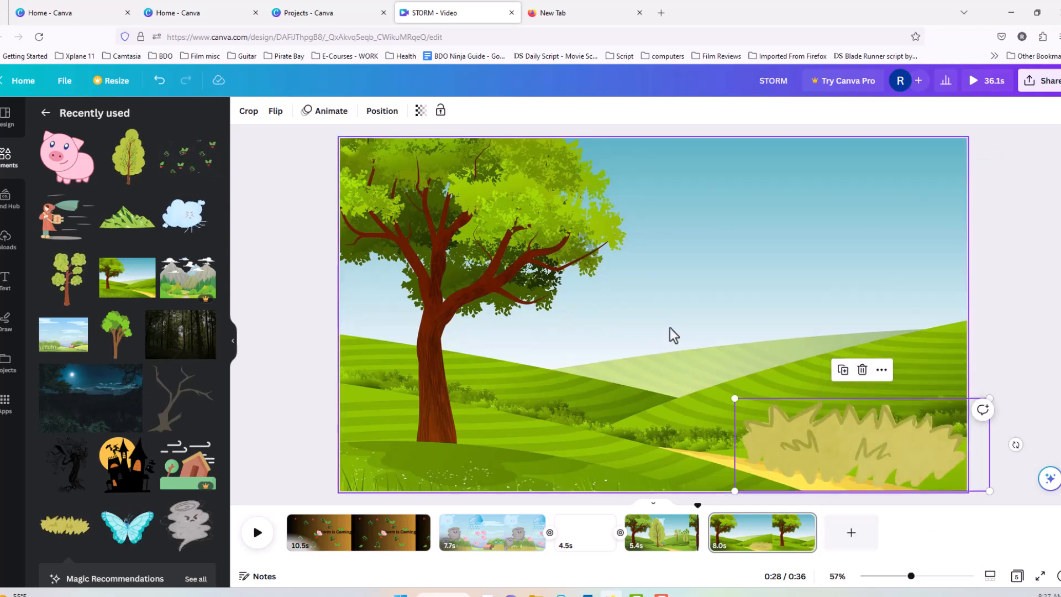
{"action": "right_click", "coordinate": [670, 328]}
{"action": "left_click", "coordinate": [719, 389]}
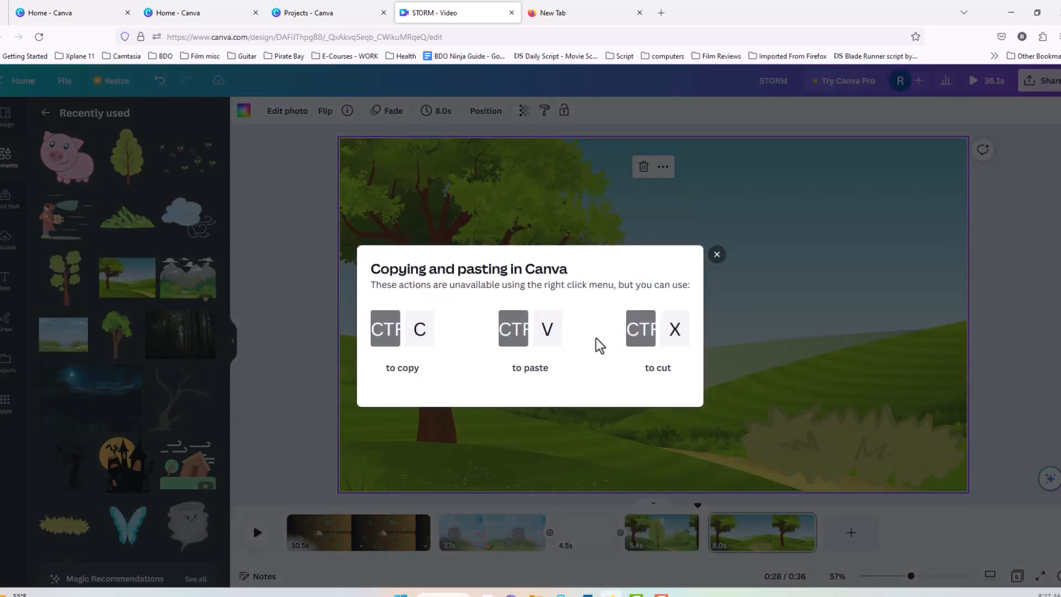
{"action": "left_click", "coordinate": [716, 254]}
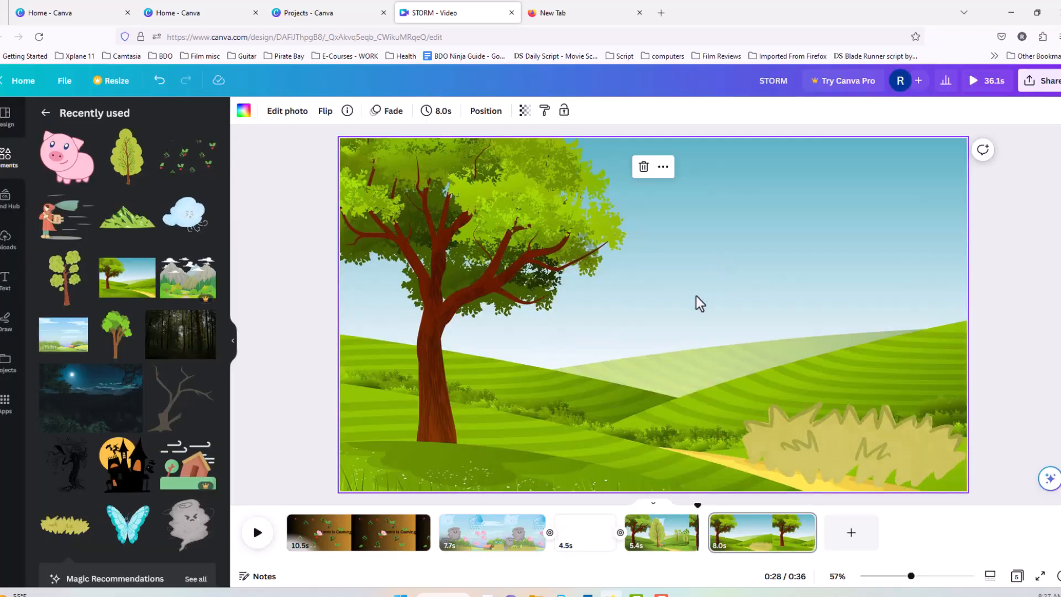
Step: Paste the copied bush, shrink it to about 450 × 164, and place it over the path beside the first bush
{"action": "key", "text": "ctrl+v"}
{"action": "left_click_drag", "start_coordinate": [777, 339], "coordinate": [755, 332]}
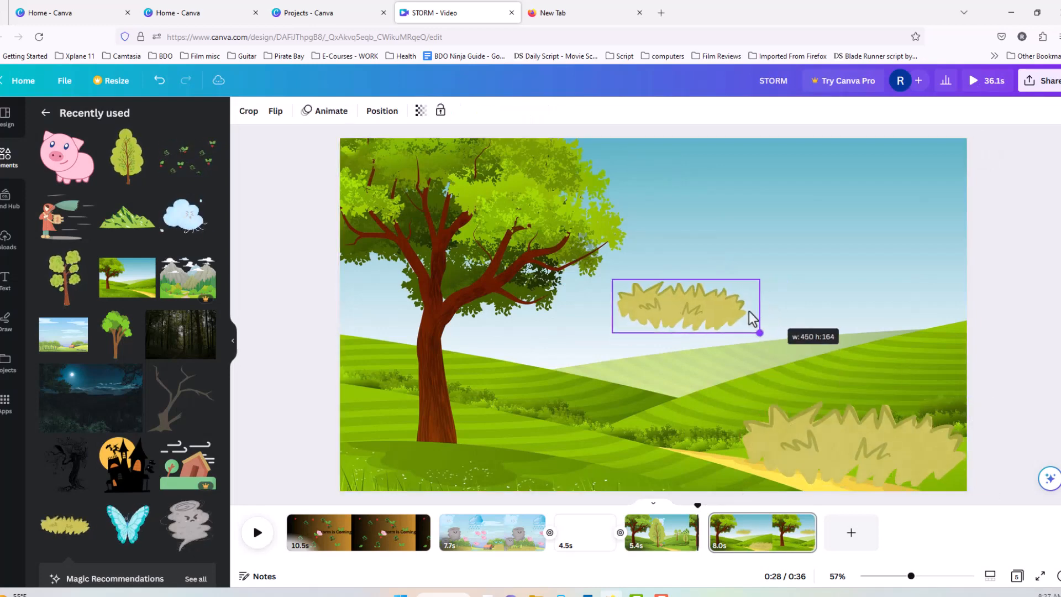
{"action": "left_click_drag", "start_coordinate": [726, 308], "coordinate": [694, 445]}
Step: Shrink the original yellow bush and move it against the scene's right edge
{"action": "left_click", "coordinate": [928, 473]}
{"action": "left_click_drag", "start_coordinate": [990, 486], "coordinate": [876, 442]}
{"action": "left_click_drag", "start_coordinate": [803, 430], "coordinate": [871, 459]}
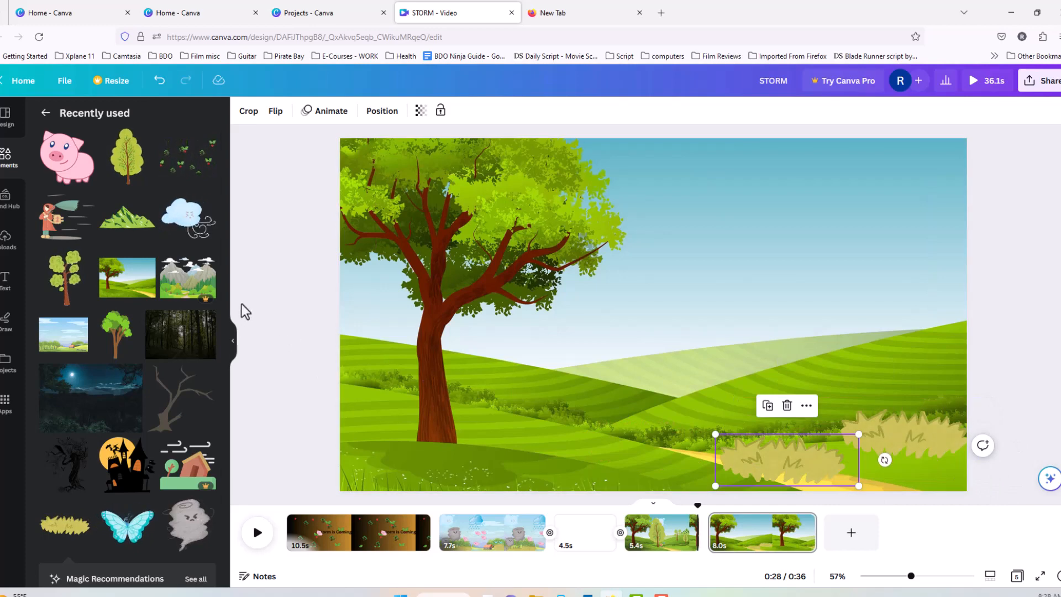
Step: Add two light-green trees, shrink the full-crowned one to about 338 × 543, and place both on the right hillside
{"action": "left_click", "coordinate": [126, 176]}
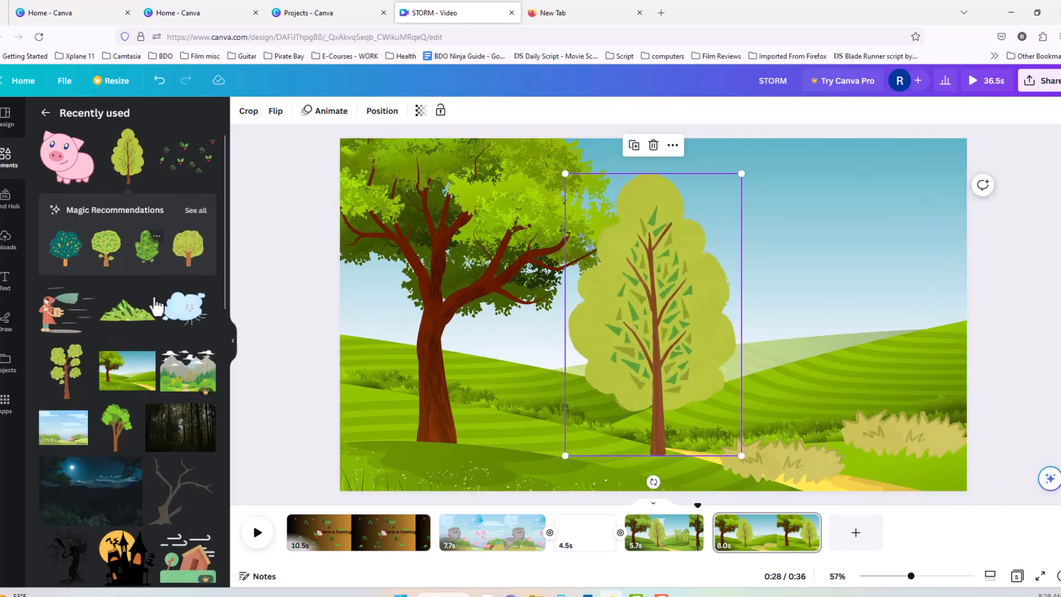
{"action": "left_click_drag", "start_coordinate": [741, 455], "coordinate": [675, 335]}
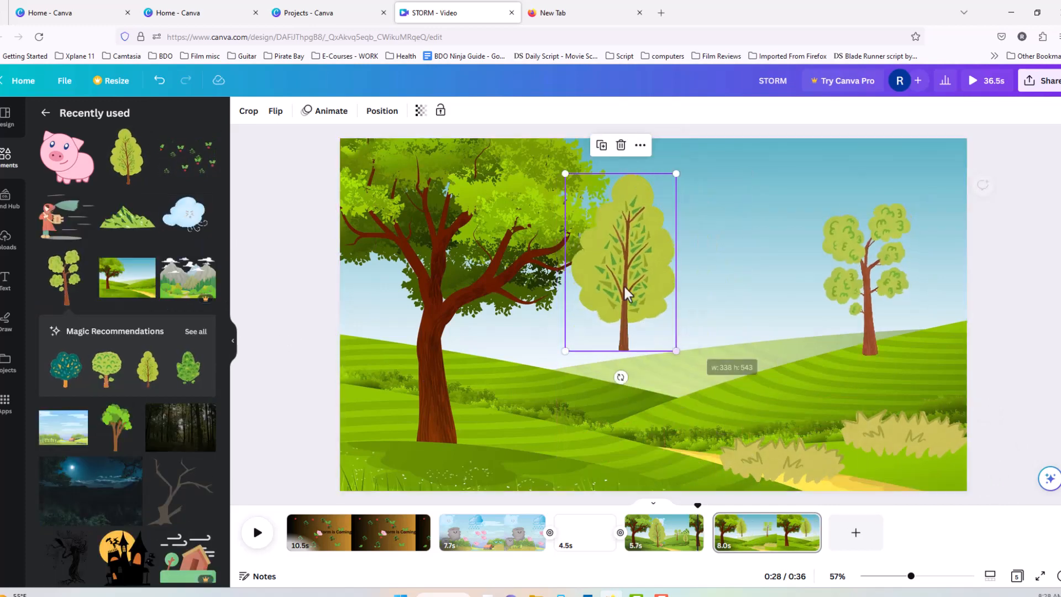
{"action": "left_click_drag", "start_coordinate": [626, 293], "coordinate": [940, 323]}
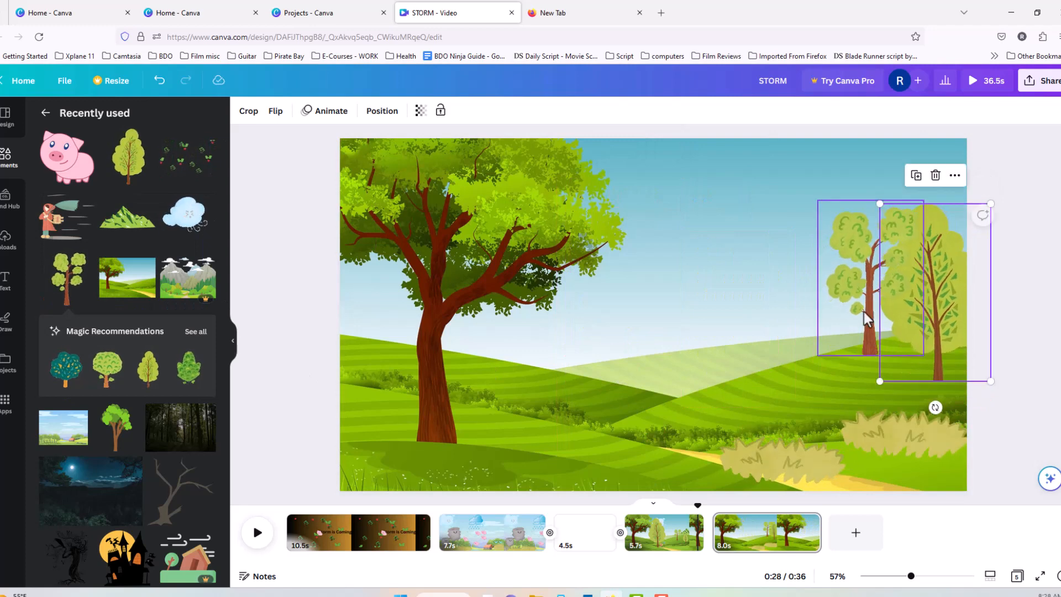
{"action": "left_click", "coordinate": [875, 337]}
{"action": "left_click", "coordinate": [437, 263]}
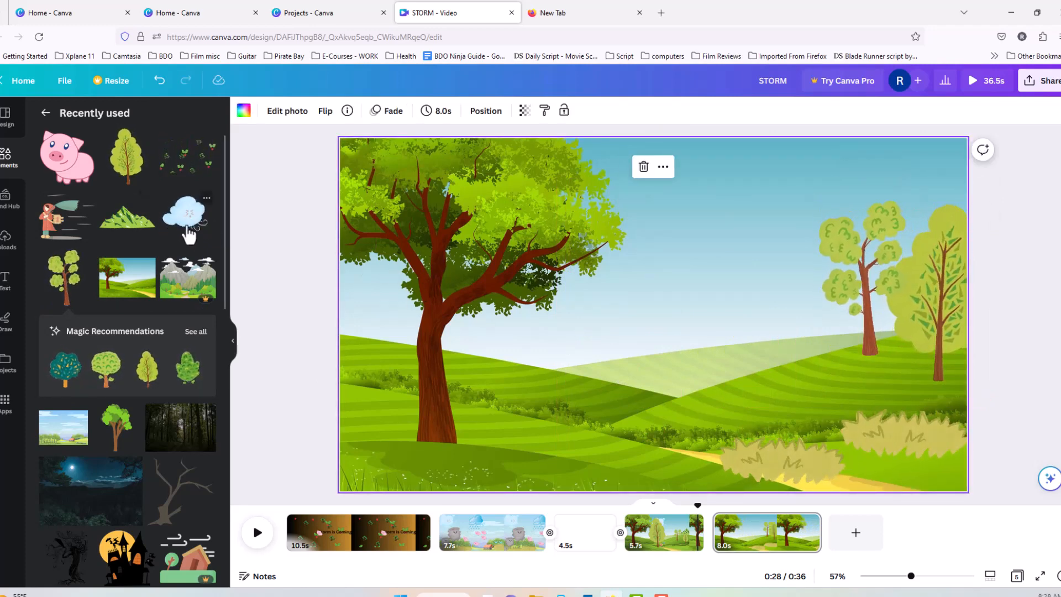
Step: Add the blue wind-blowing cloud to the landscape, enlarge it, and place it over the large tree's crown
{"action": "left_click", "coordinate": [189, 235]}
{"action": "left_click_drag", "start_coordinate": [840, 449], "coordinate": [596, 286]}
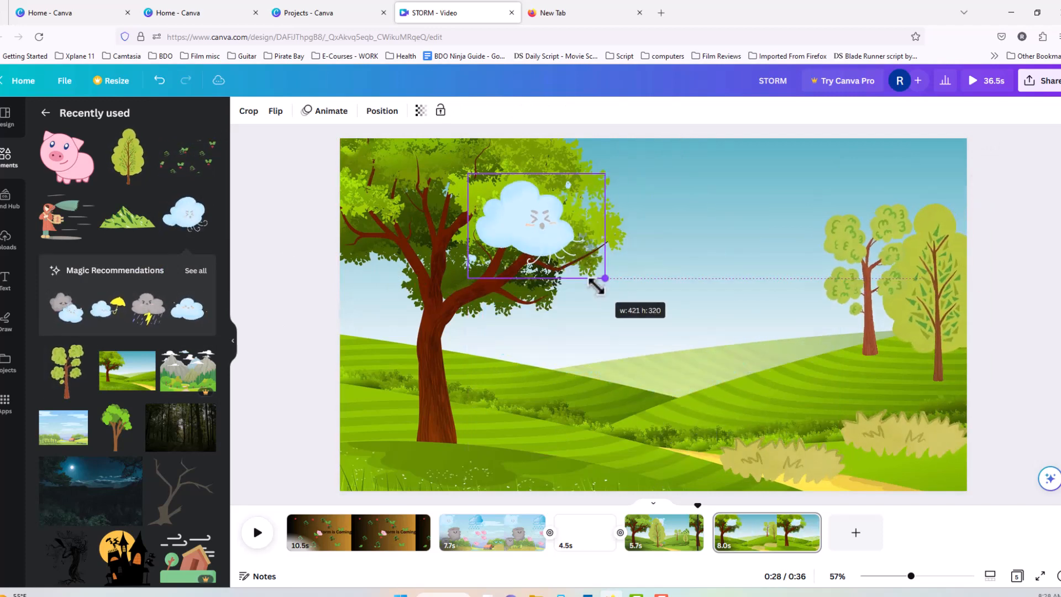
{"action": "left_click_drag", "start_coordinate": [548, 238], "coordinate": [615, 291]}
{"action": "left_click_drag", "start_coordinate": [540, 225], "coordinate": [408, 131]}
{"action": "left_click", "coordinate": [753, 293]}
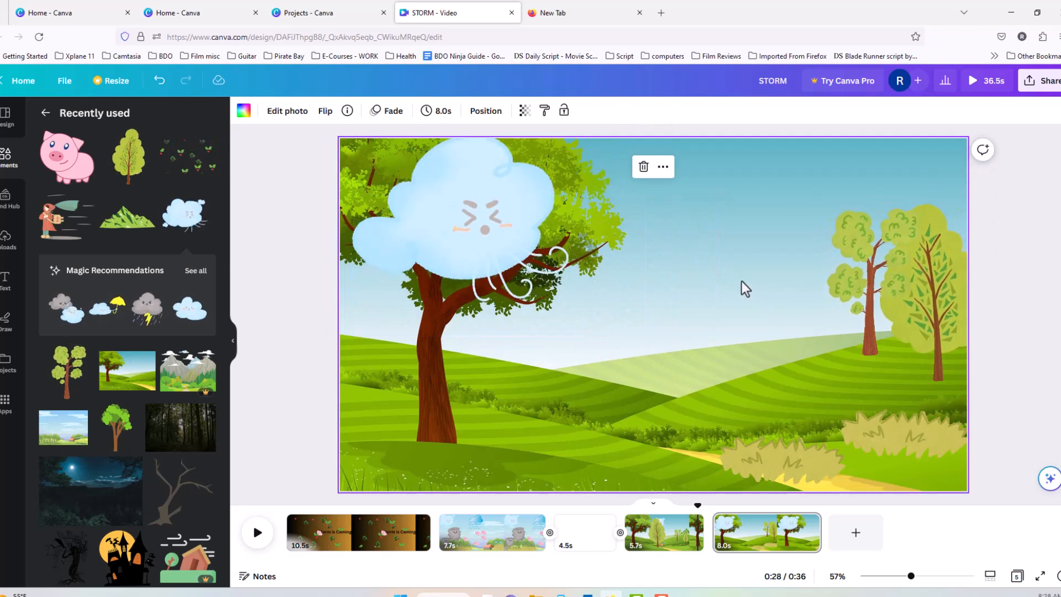
Step: Create a custom animation moving the blue cloud from the tree's crown rightward into the open sky, keeping the Original movement style
{"action": "left_click", "coordinate": [489, 231]}
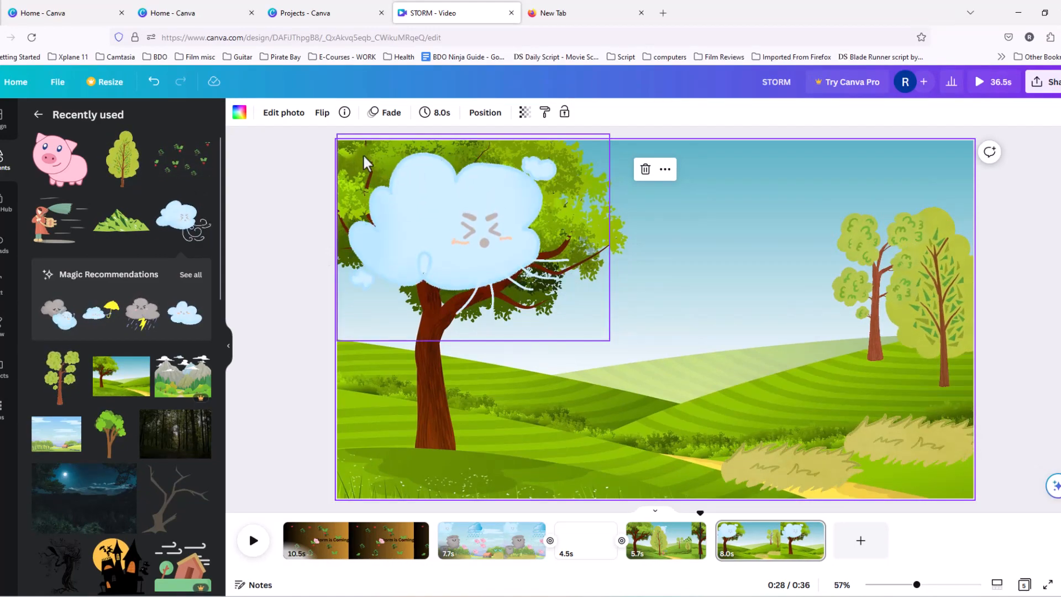
{"action": "left_click", "coordinate": [456, 209]}
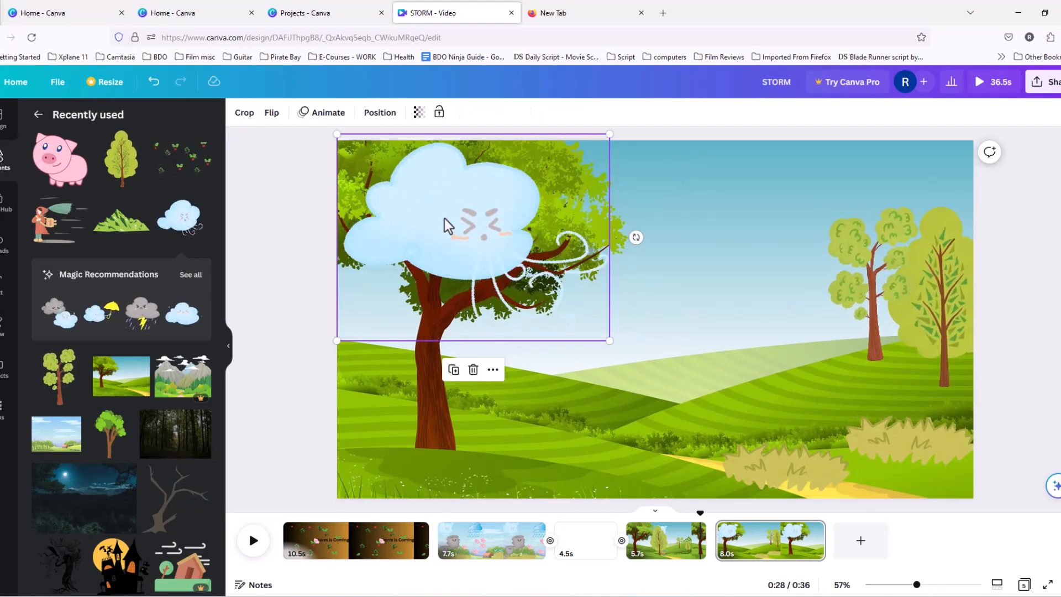
{"action": "left_click", "coordinate": [323, 112]}
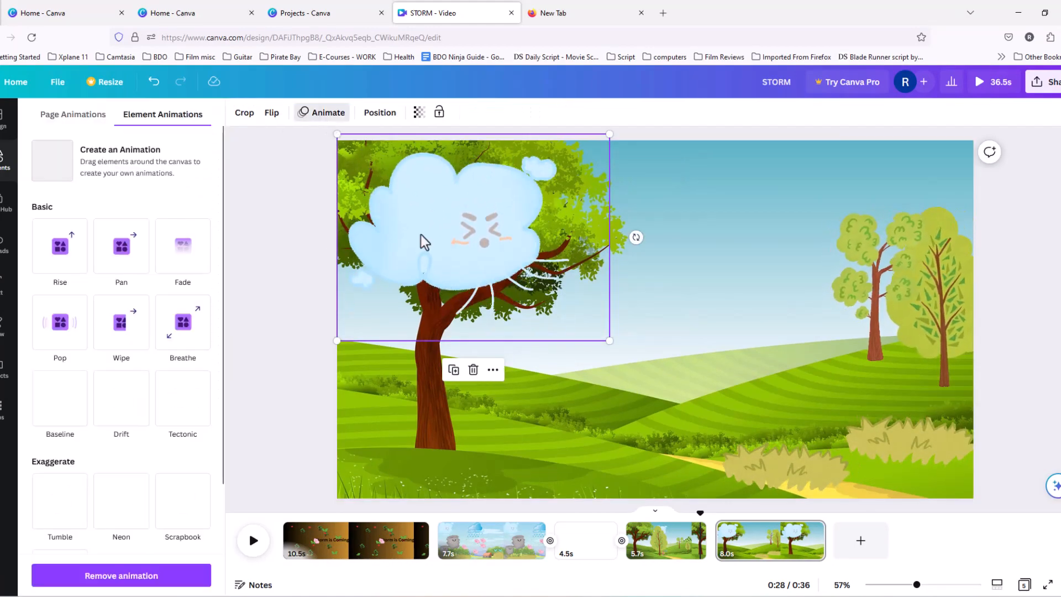
{"action": "left_click", "coordinate": [142, 166]}
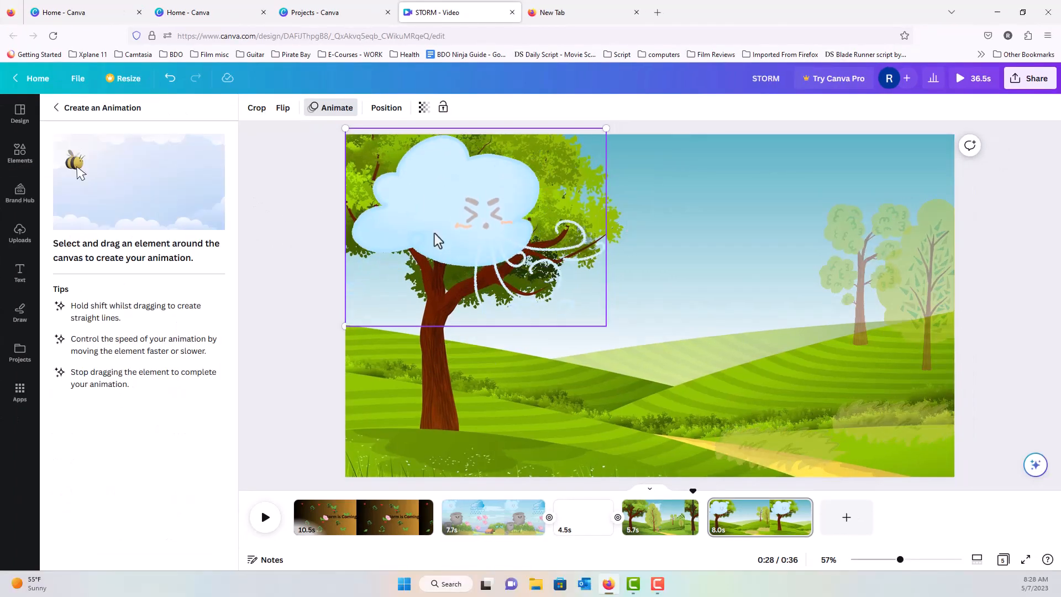
{"action": "mouse_move", "coordinate": [438, 240]}
{"action": "left_mouse_down"}
{"action": "mouse_move", "coordinate": [473, 278]}
{"action": "mouse_move", "coordinate": [519, 260]}
{"action": "mouse_move", "coordinate": [515, 232]}
{"action": "mouse_move", "coordinate": [508, 241]}
{"action": "mouse_move", "coordinate": [535, 260]}
{"action": "mouse_move", "coordinate": [569, 257]}
{"action": "mouse_move", "coordinate": [553, 240]}
{"action": "mouse_move", "coordinate": [558, 229]}
{"action": "mouse_move", "coordinate": [635, 223]}
{"action": "left_mouse_up"}
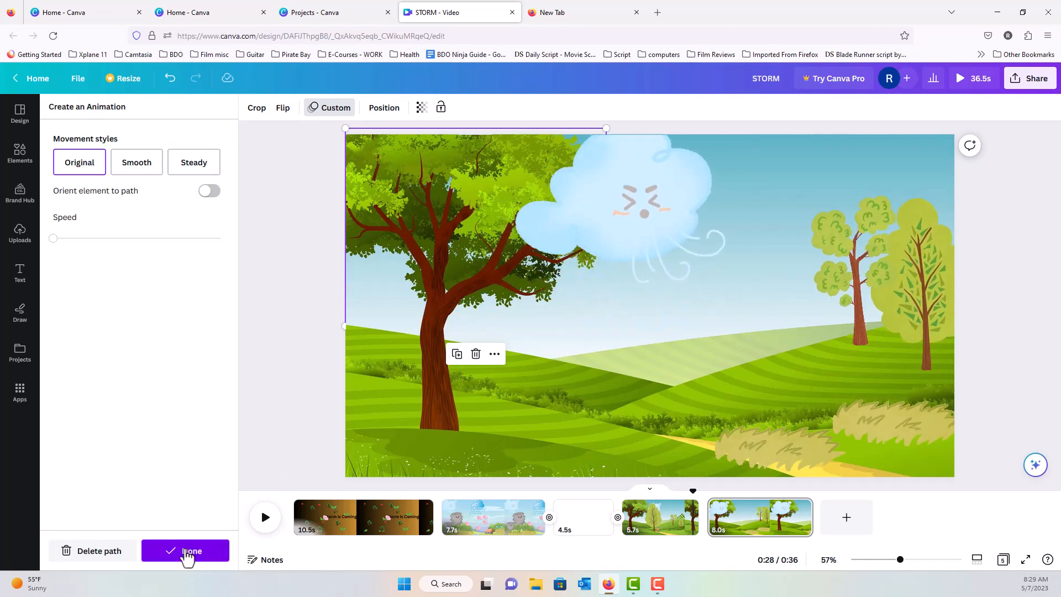
{"action": "left_click", "coordinate": [188, 552]}
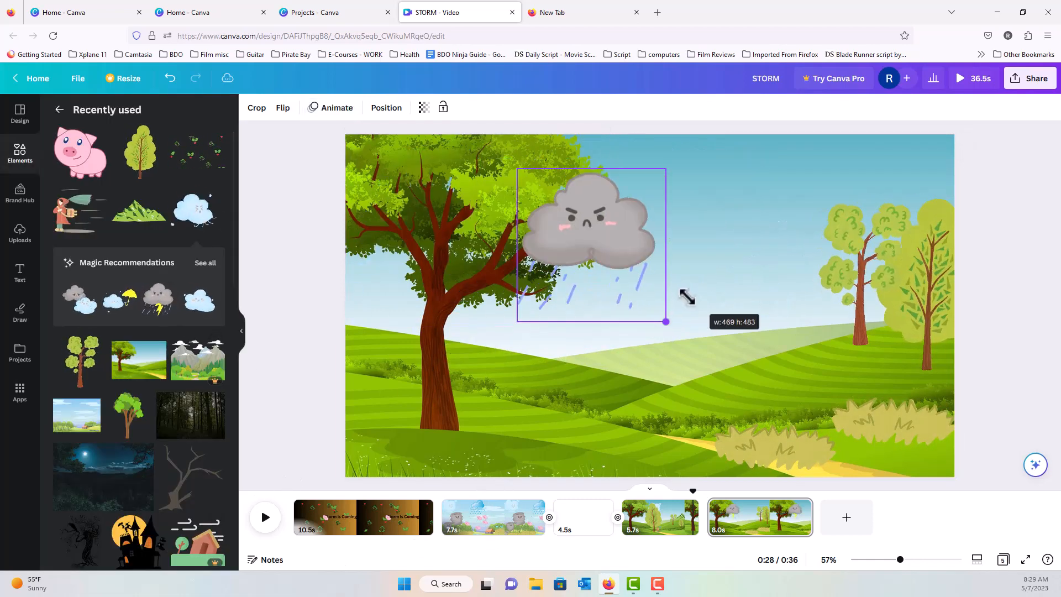
Step: Position the grey thunderstorm cloud over the large tree, enlarge it, and move it rightward toward the open sky
{"action": "left_click_drag", "start_coordinate": [686, 296], "coordinate": [670, 289]}
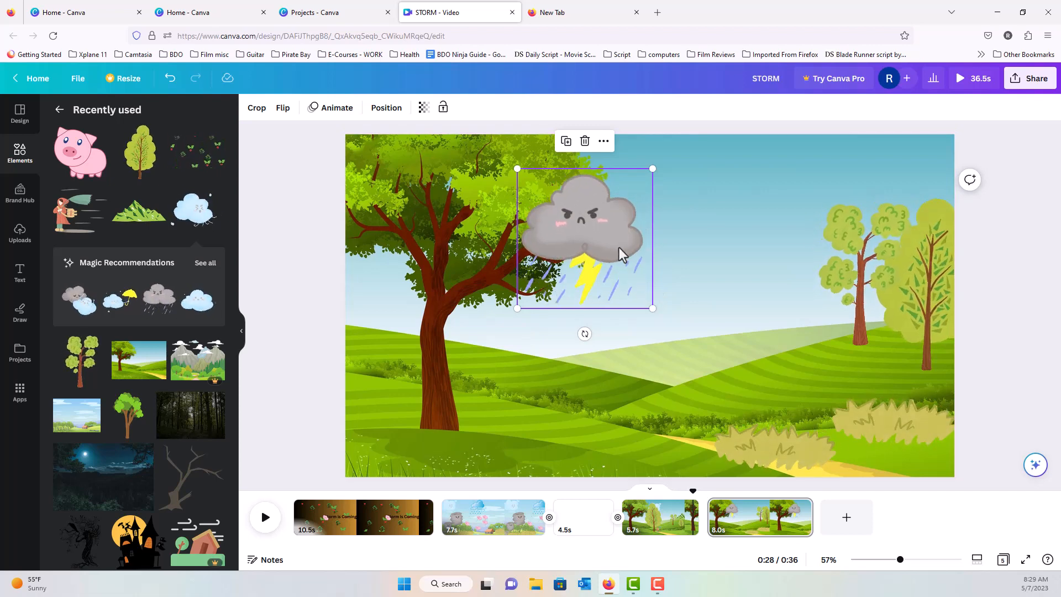
{"action": "left_click_drag", "start_coordinate": [520, 220], "coordinate": [442, 204]}
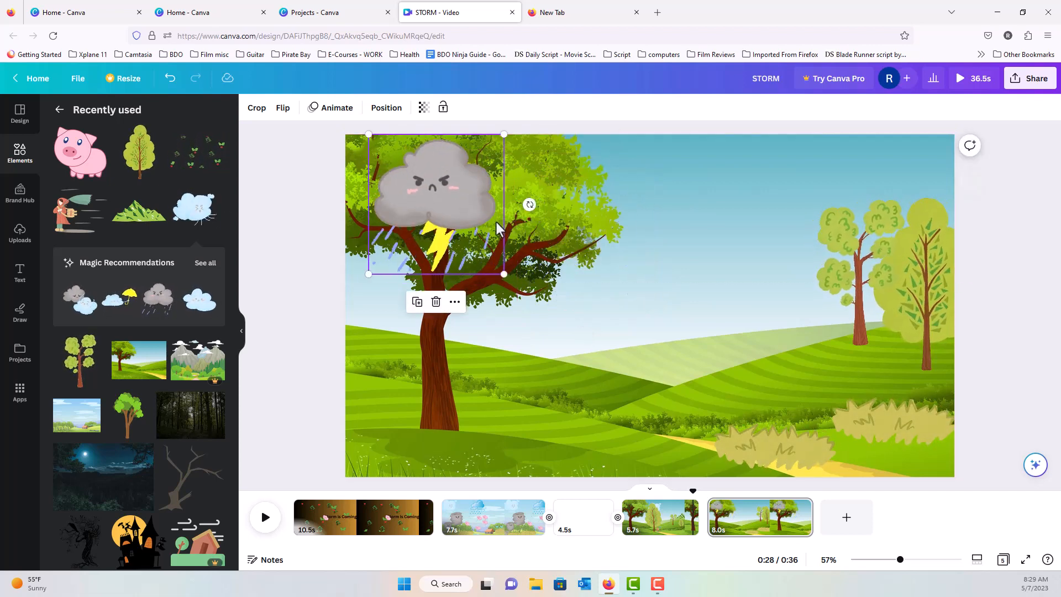
{"action": "left_click_drag", "start_coordinate": [503, 273], "coordinate": [675, 310]}
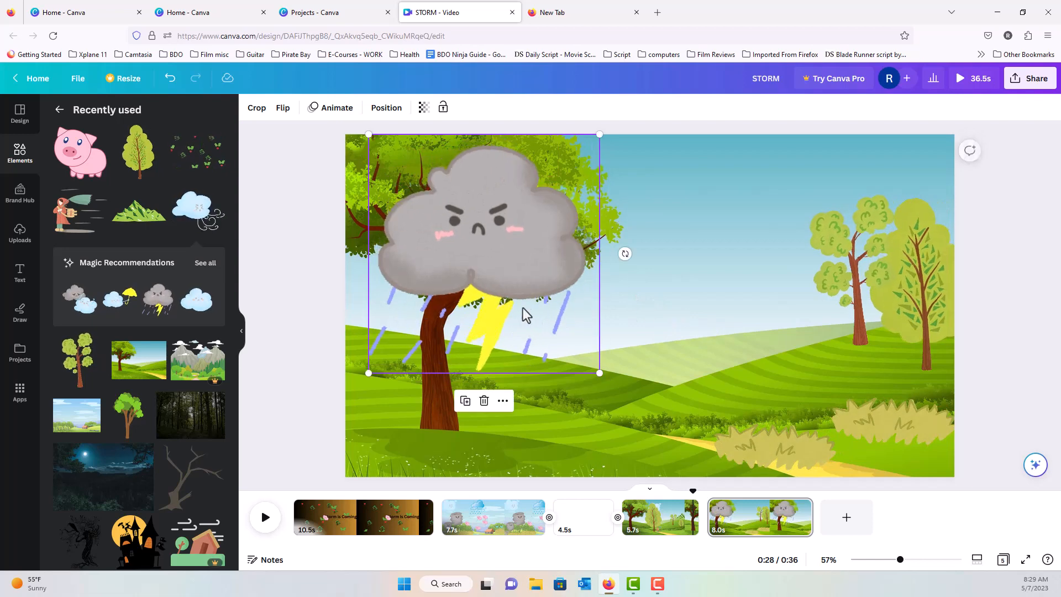
{"action": "left_click_drag", "start_coordinate": [523, 310], "coordinate": [714, 272]}
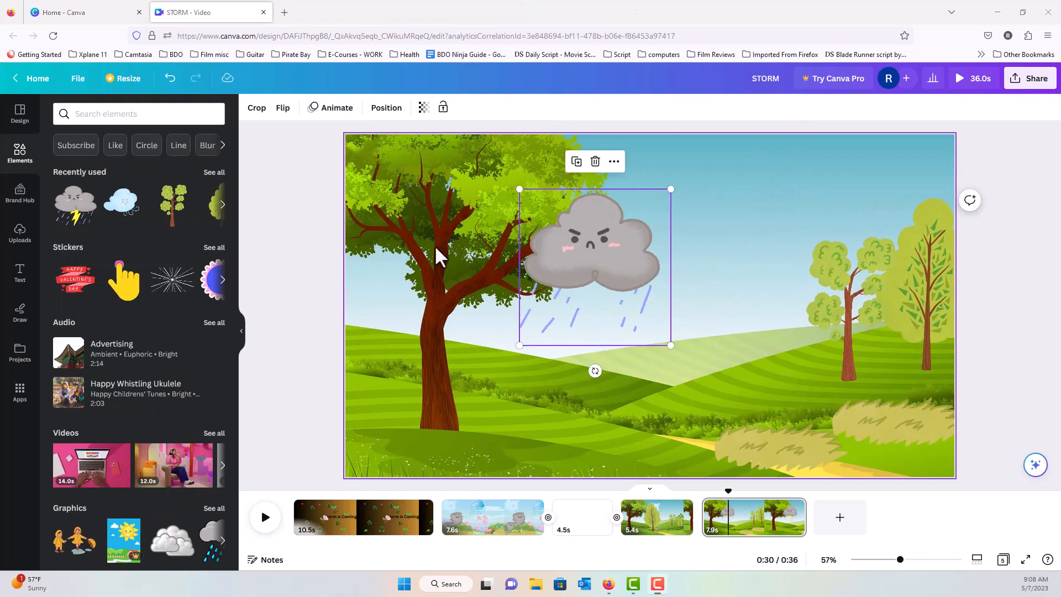
Step: Create a custom animation that moves the grey thunderstorm cloud up and across the sky toward the light-green trees
{"action": "left_click", "coordinate": [335, 107]}
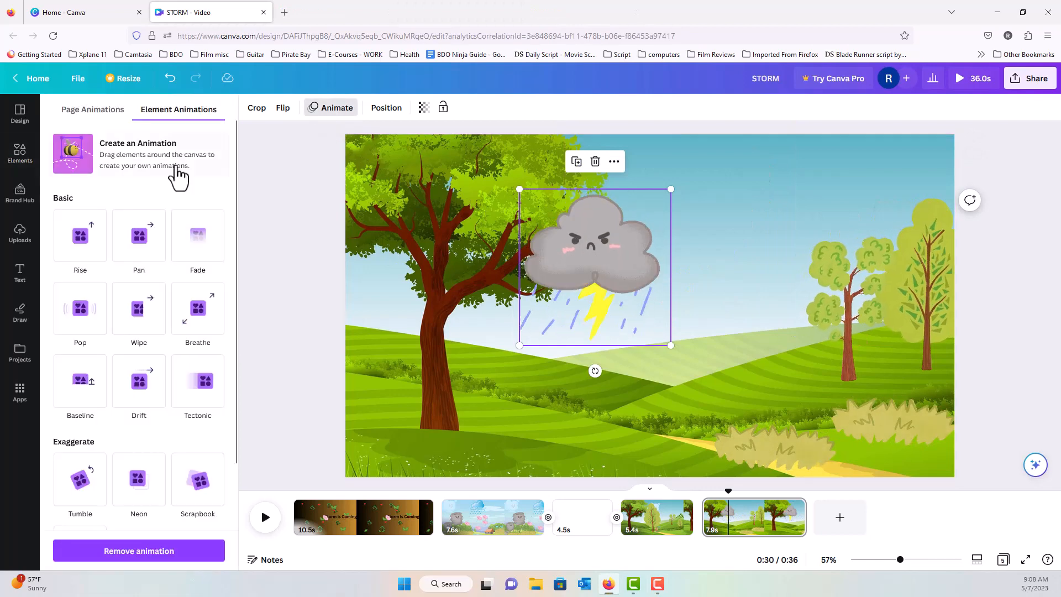
{"action": "left_click", "coordinate": [177, 172]}
{"action": "mouse_move", "coordinate": [631, 311]}
{"action": "left_mouse_down"}
{"action": "mouse_move", "coordinate": [664, 281]}
{"action": "mouse_move", "coordinate": [670, 256]}
{"action": "mouse_move", "coordinate": [658, 243]}
{"action": "mouse_move", "coordinate": [641, 245]}
{"action": "mouse_move", "coordinate": [645, 267]}
{"action": "mouse_move", "coordinate": [692, 262]}
{"action": "mouse_move", "coordinate": [731, 226]}
{"action": "mouse_move", "coordinate": [801, 245]}
{"action": "mouse_move", "coordinate": [895, 206]}
{"action": "left_mouse_up"}
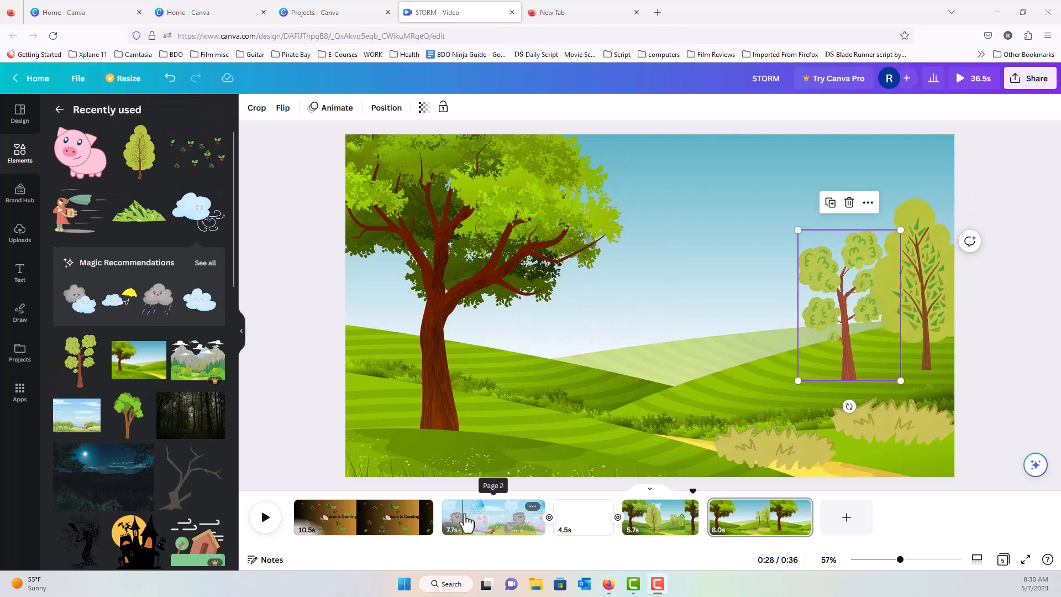
Step: Review the pig-and-tornado page, the transition that follows it, and the "Storm is Coming" opening page
{"action": "left_click", "coordinate": [483, 533]}
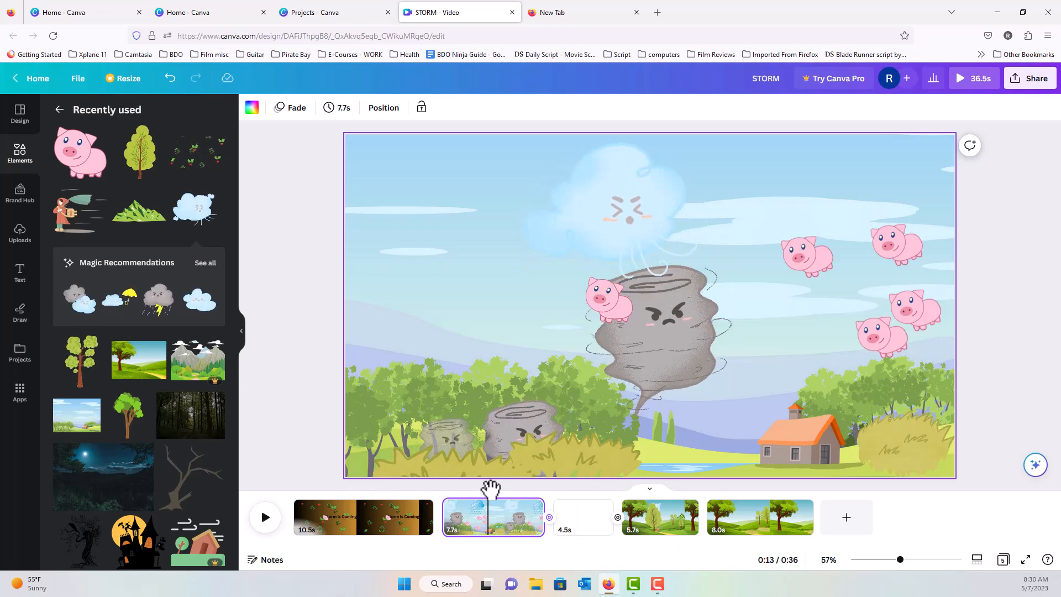
{"action": "left_click_drag", "start_coordinate": [488, 490], "coordinate": [460, 494]}
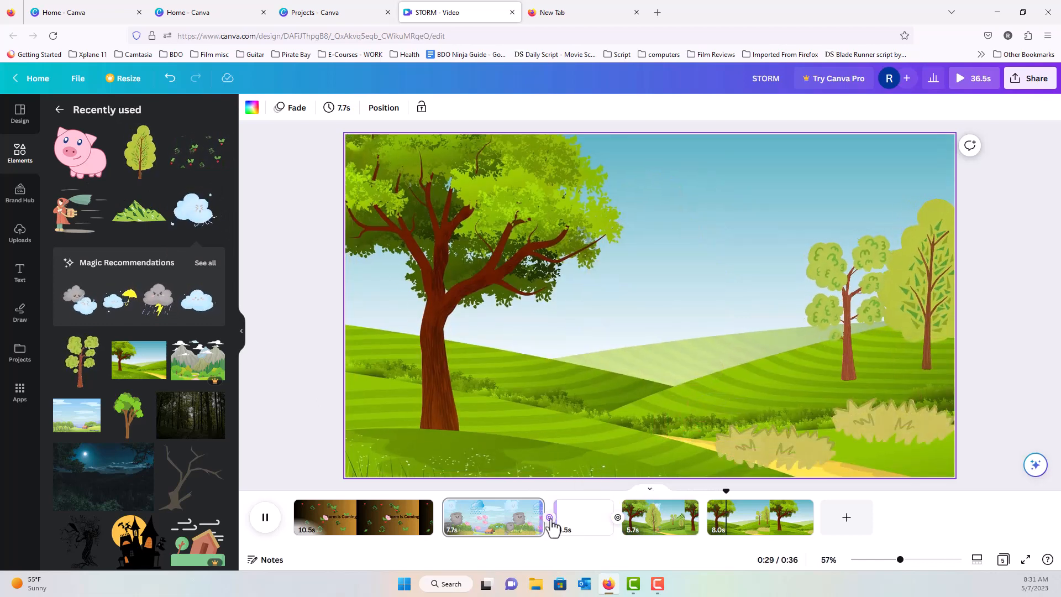
{"action": "left_click", "coordinate": [551, 520]}
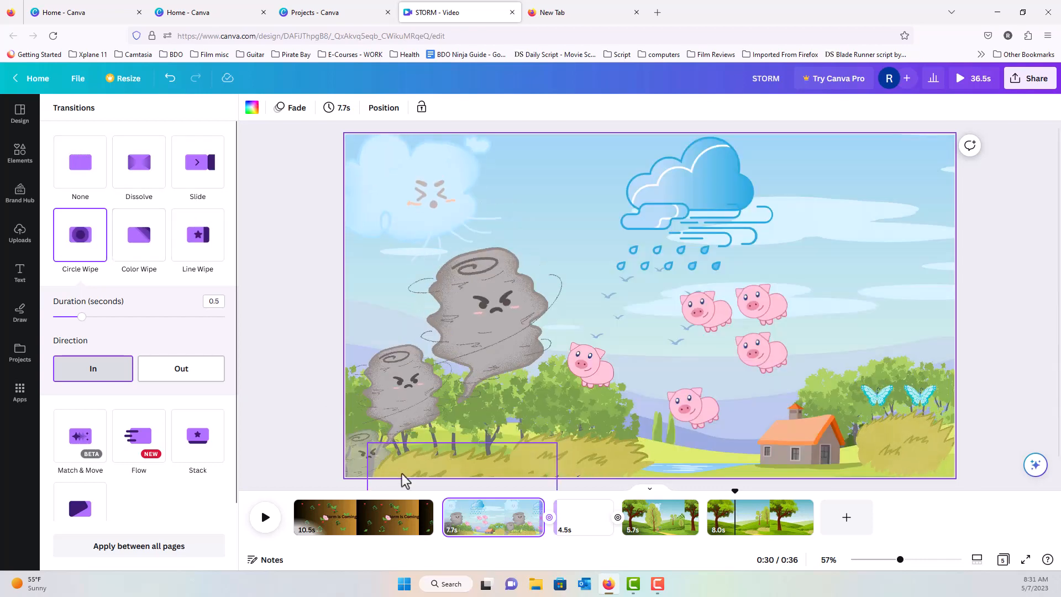
{"action": "left_click", "coordinate": [464, 522]}
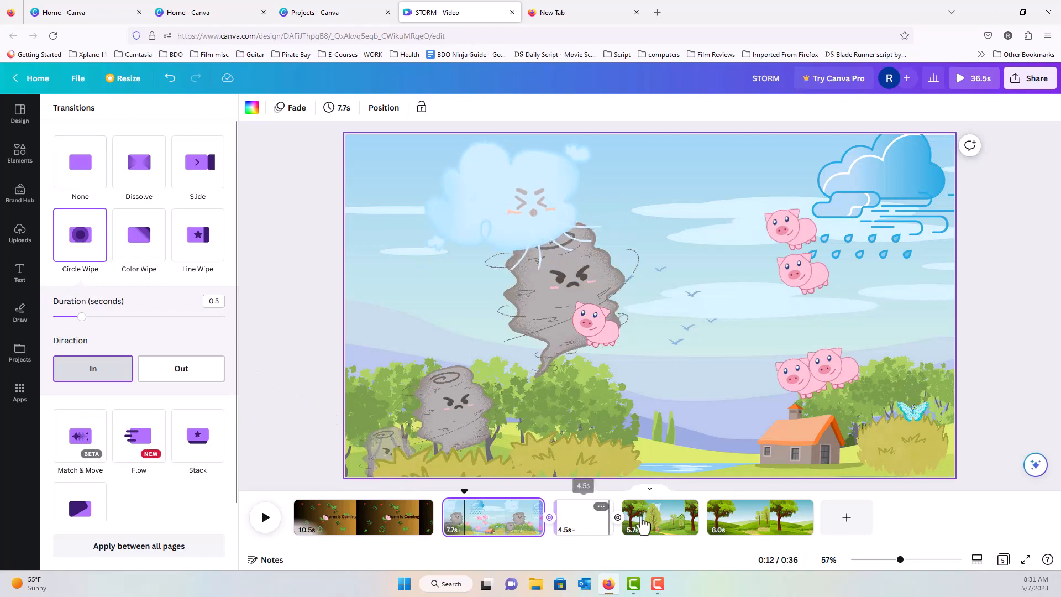
{"action": "left_click", "coordinate": [397, 525]}
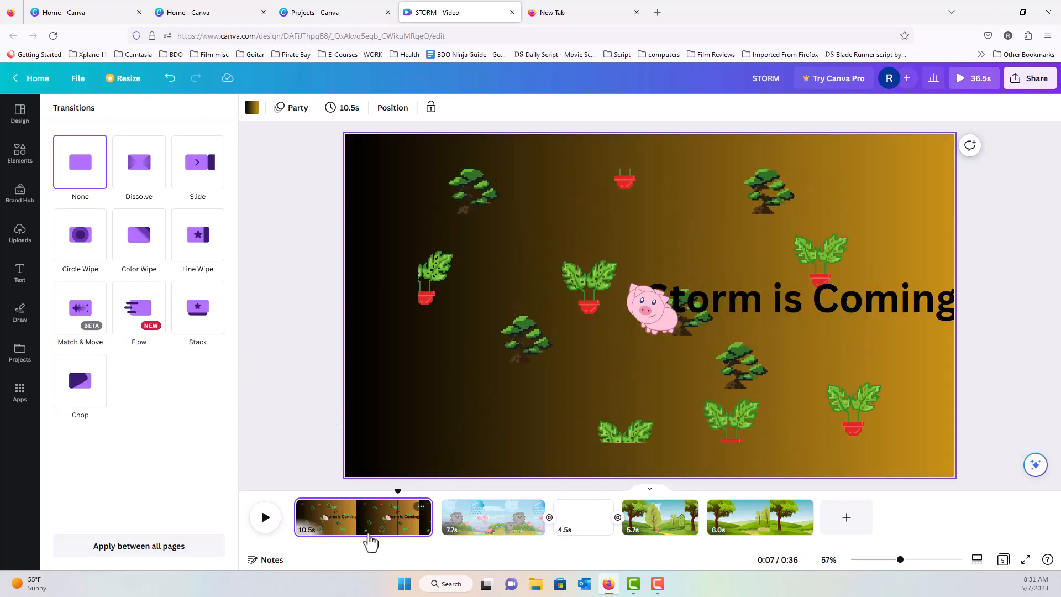